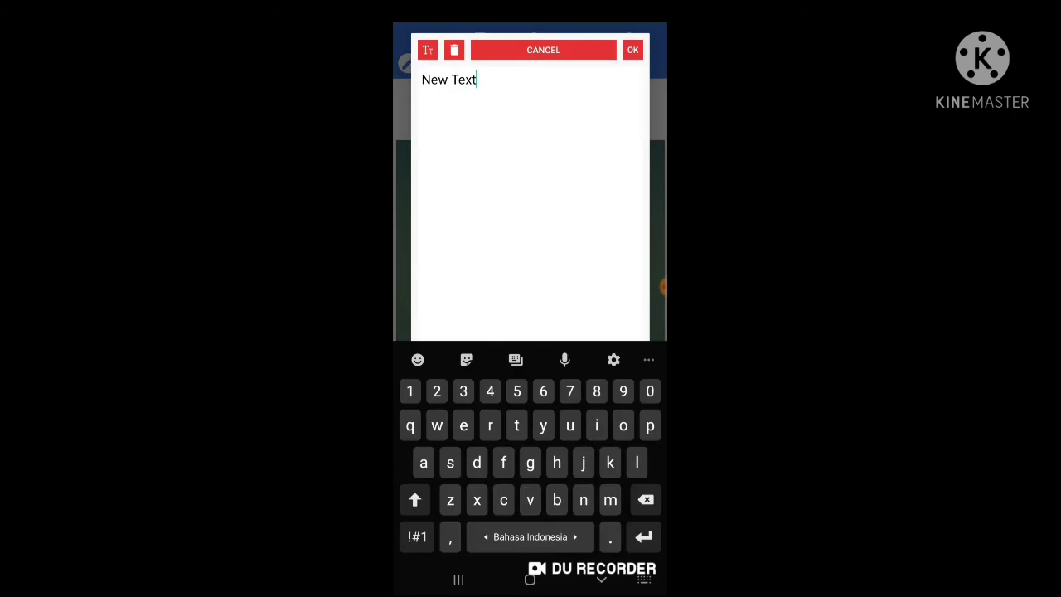
- Delete the 'New Text' placeholder and type YOUTUBE as the layer text
{"action": "key", "text": "BackSpace"}
{"action": "key", "text": "BackSpace"}
{"action": "key", "text": "BackSpace"}
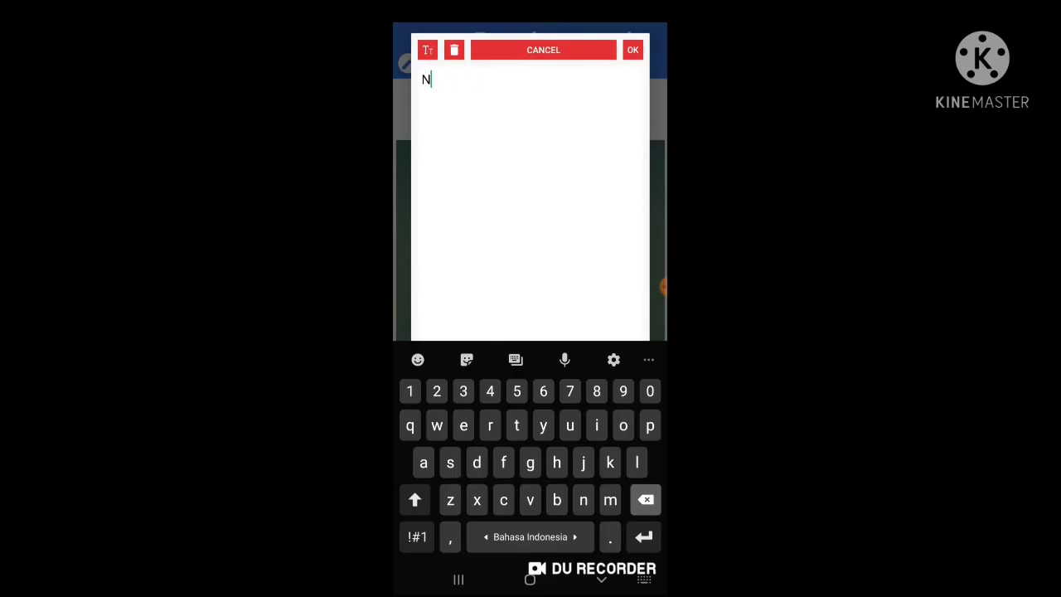
{"action": "key", "text": "BackSpace"}
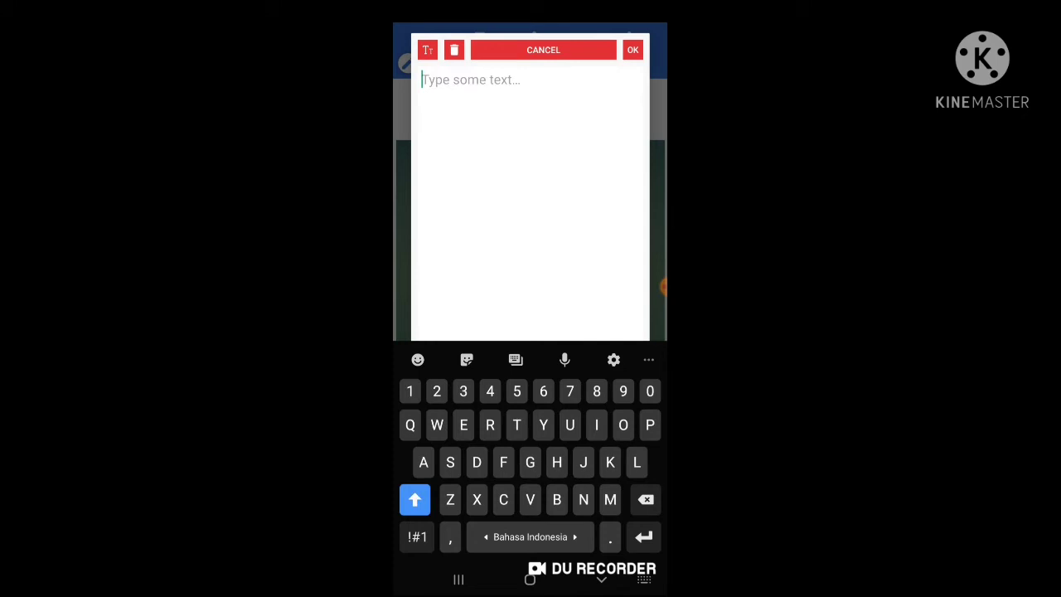
{"action": "type", "text": "YOUT"}
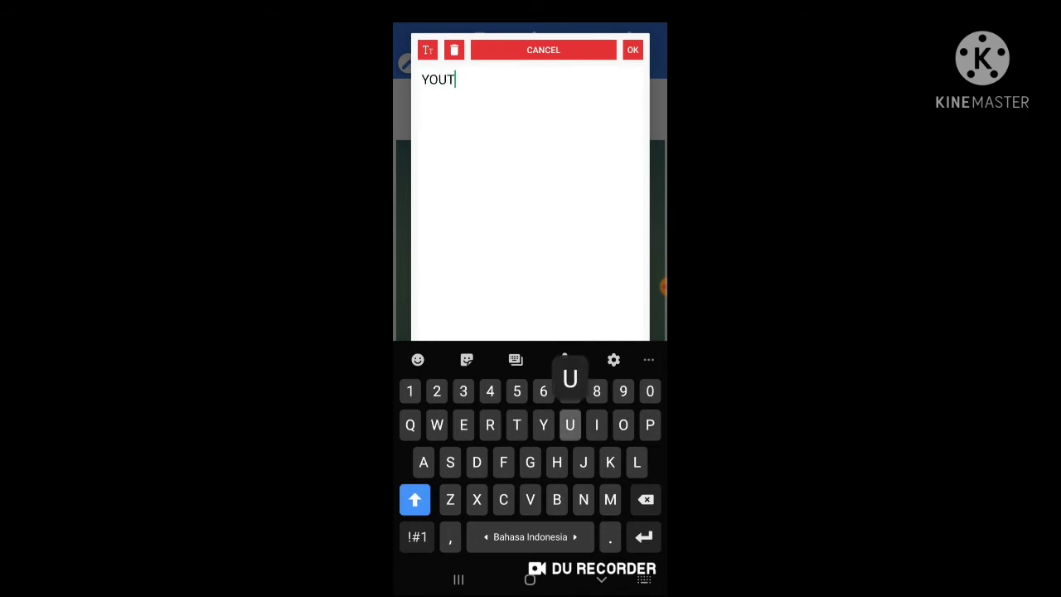
{"action": "type", "text": "UBE"}
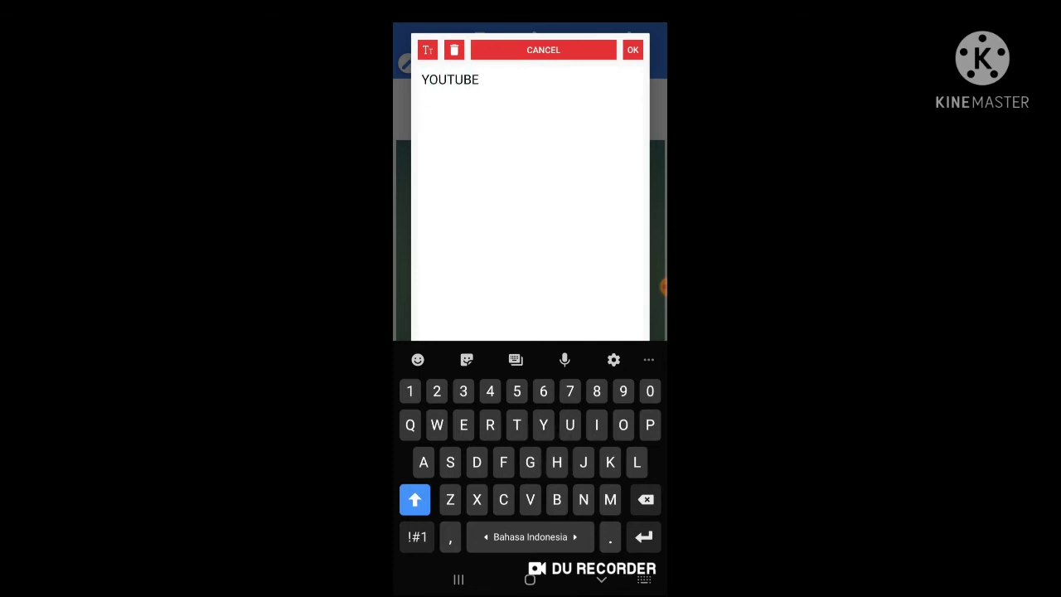
- Place YOUTUBE on the canvas and choose a heavy bold font from the Font list
{"action": "left_click", "coordinate": [632, 50]}
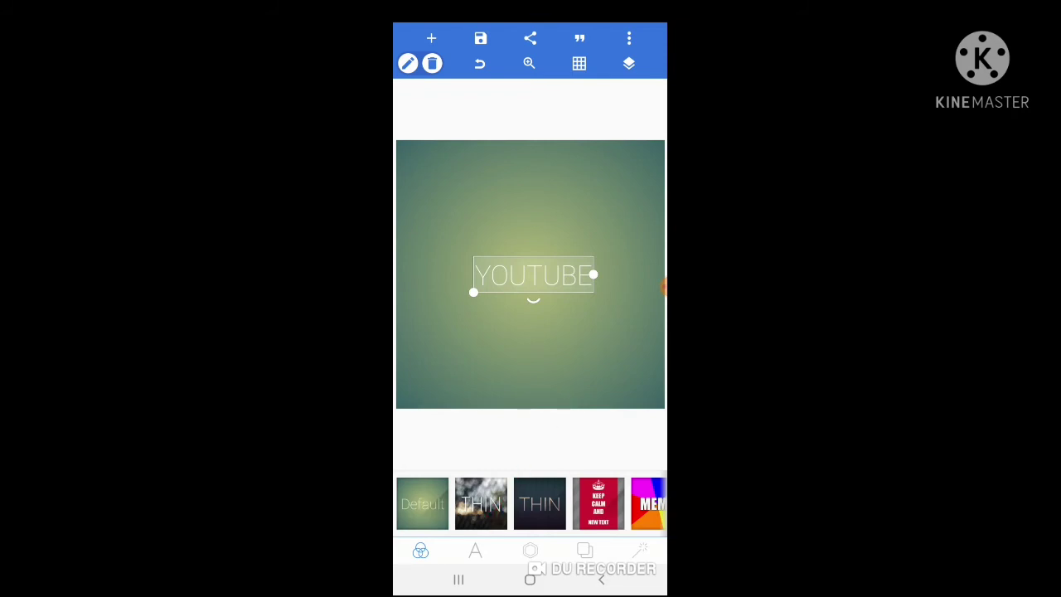
{"action": "left_click", "coordinate": [475, 551]}
{"action": "left_click_drag", "start_coordinate": [613, 497], "coordinate": [431, 497]}
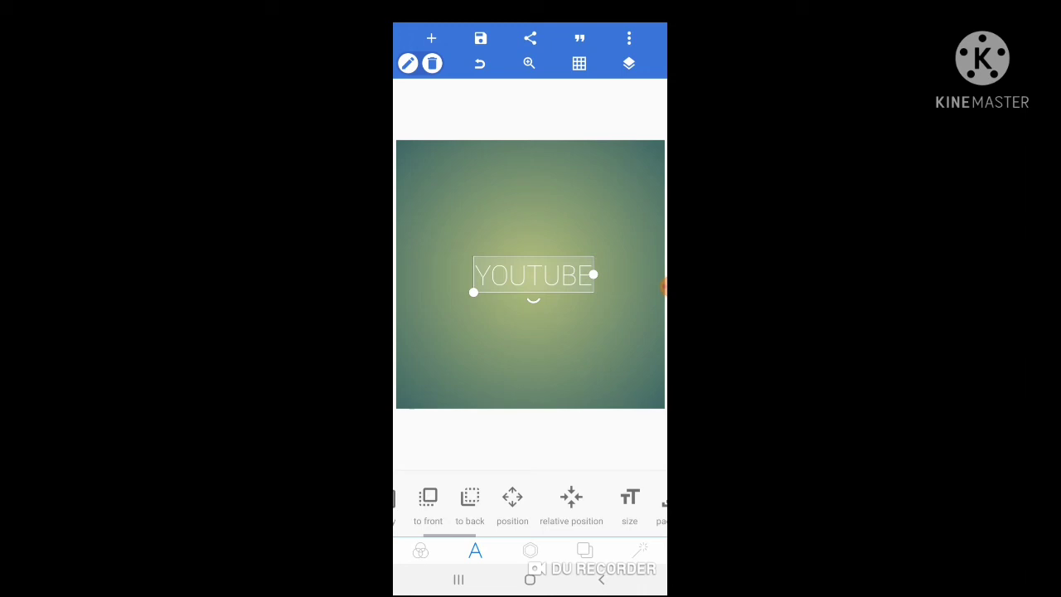
{"action": "left_click_drag", "start_coordinate": [613, 498], "coordinate": [348, 498]}
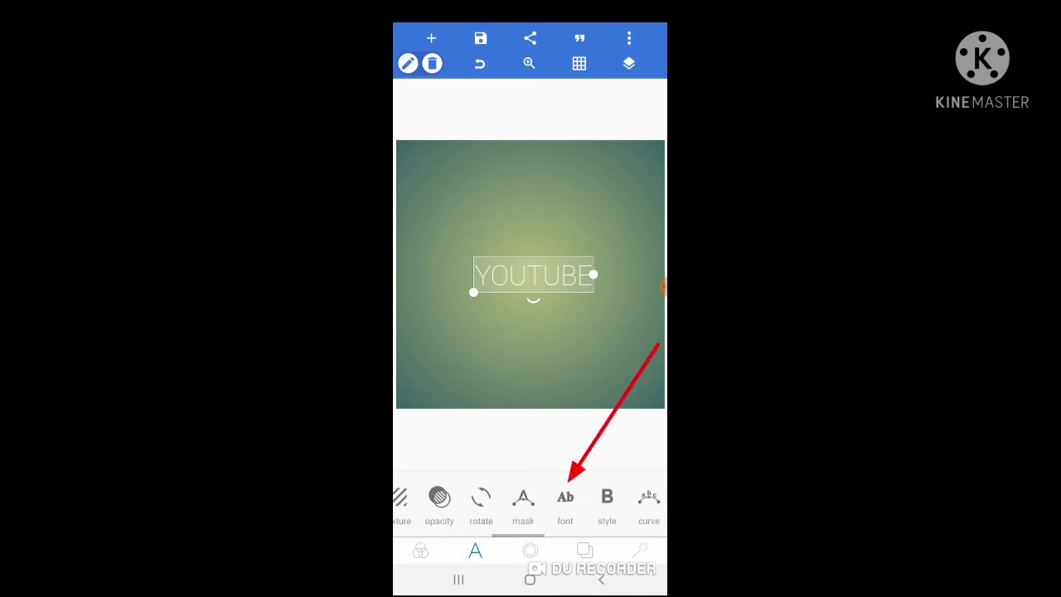
{"action": "left_click", "coordinate": [565, 497]}
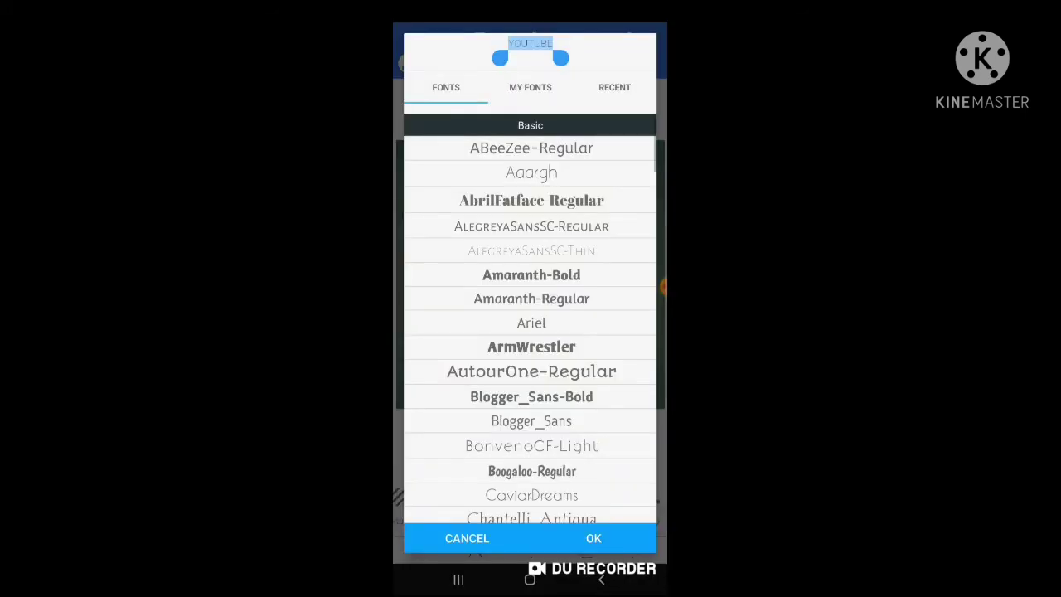
{"action": "scroll", "coordinate": [531, 331], "scroll_direction": "down", "scroll_amount": 5}
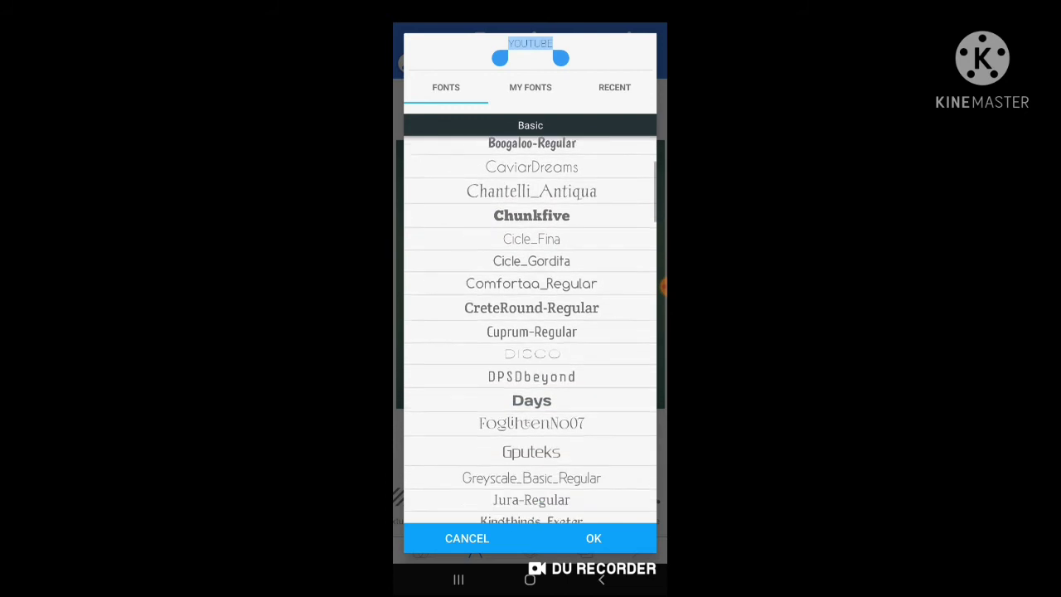
{"action": "scroll", "coordinate": [530, 332], "scroll_direction": "down", "scroll_amount": 2}
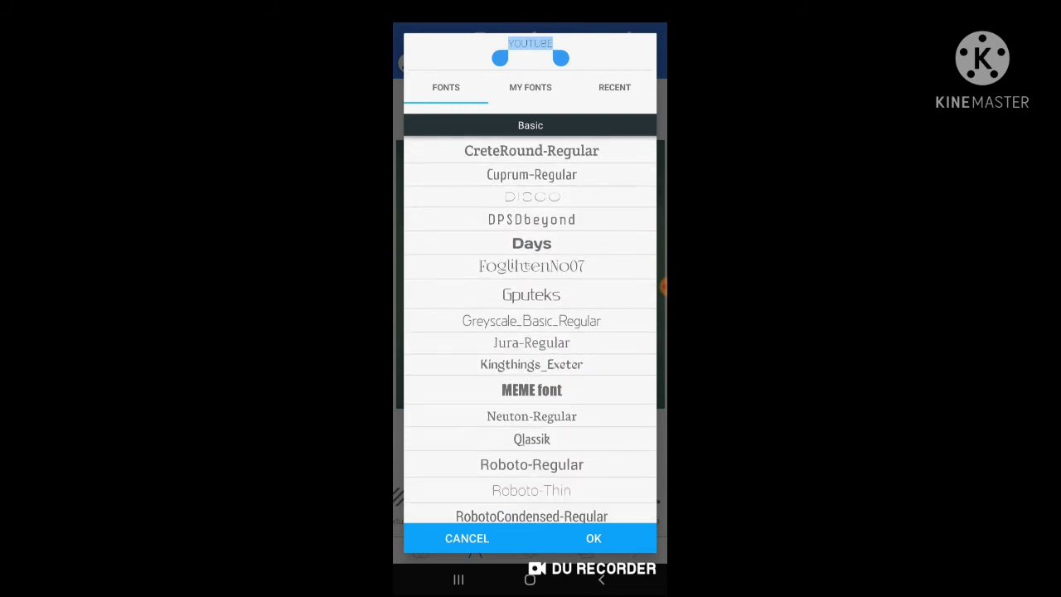
{"action": "left_click", "coordinate": [531, 243]}
- Apply the bold font and drag the corner handles to enlarge the YOUTUBE text
{"action": "left_click", "coordinate": [593, 538]}
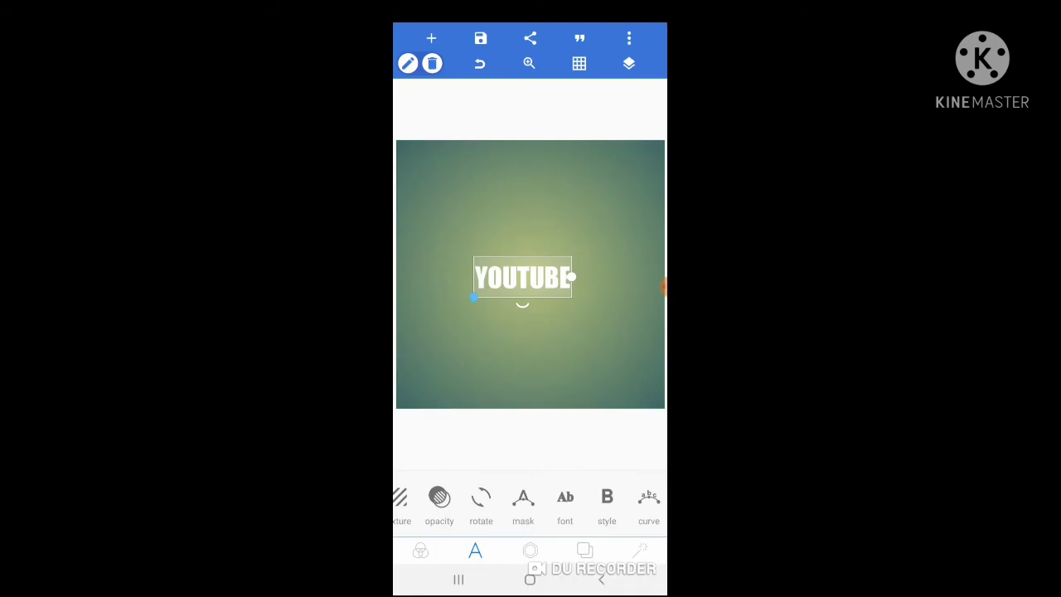
{"action": "mouse_move", "coordinate": [522, 277]}
{"action": "left_mouse_down"}
{"action": "mouse_move", "coordinate": [488, 291]}
{"action": "mouse_move", "coordinate": [548, 263]}
{"action": "left_mouse_up"}
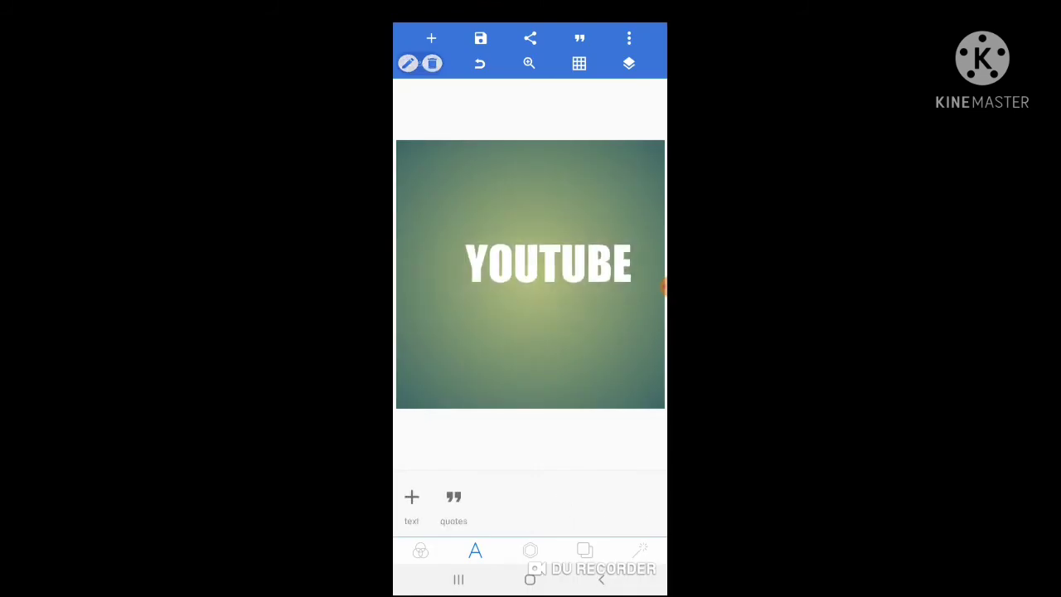
{"action": "left_click", "coordinate": [548, 263]}
{"action": "left_click_drag", "start_coordinate": [462, 296], "coordinate": [401, 322]}
{"action": "mouse_move", "coordinate": [531, 278]}
{"action": "left_mouse_down"}
{"action": "mouse_move", "coordinate": [561, 285]}
{"action": "mouse_move", "coordinate": [534, 284]}
{"action": "left_mouse_up"}
{"action": "left_click", "coordinate": [531, 373]}
{"action": "left_click_drag", "start_coordinate": [631, 497], "coordinate": [543, 497]}
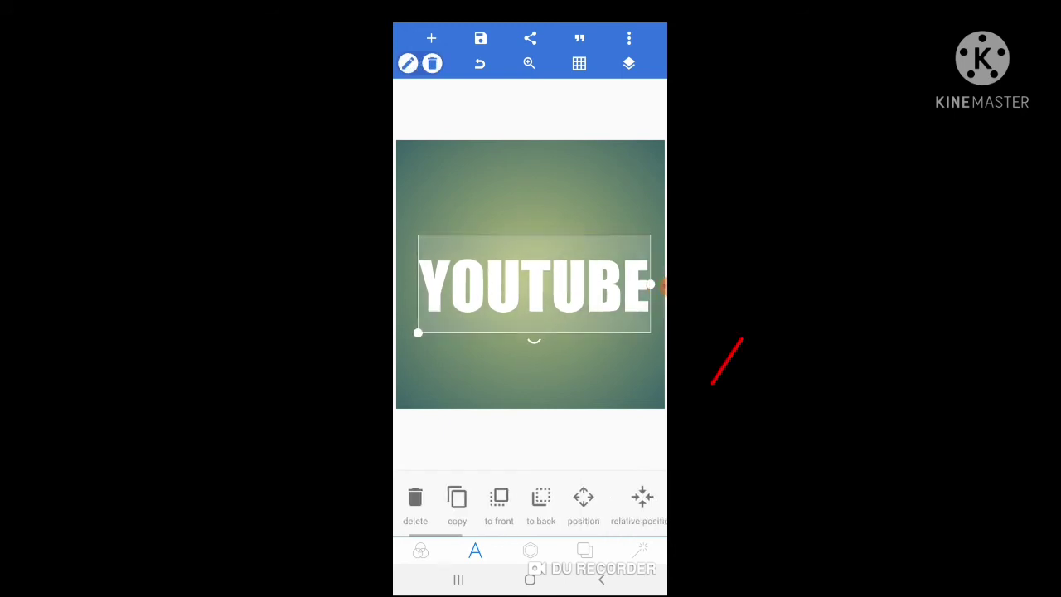
- Centre the text both horizontally and vertically using Position
{"action": "left_click", "coordinate": [583, 497]}
{"action": "left_click", "coordinate": [514, 495]}
{"action": "left_click", "coordinate": [514, 533]}
{"action": "left_click", "coordinate": [652, 494]}
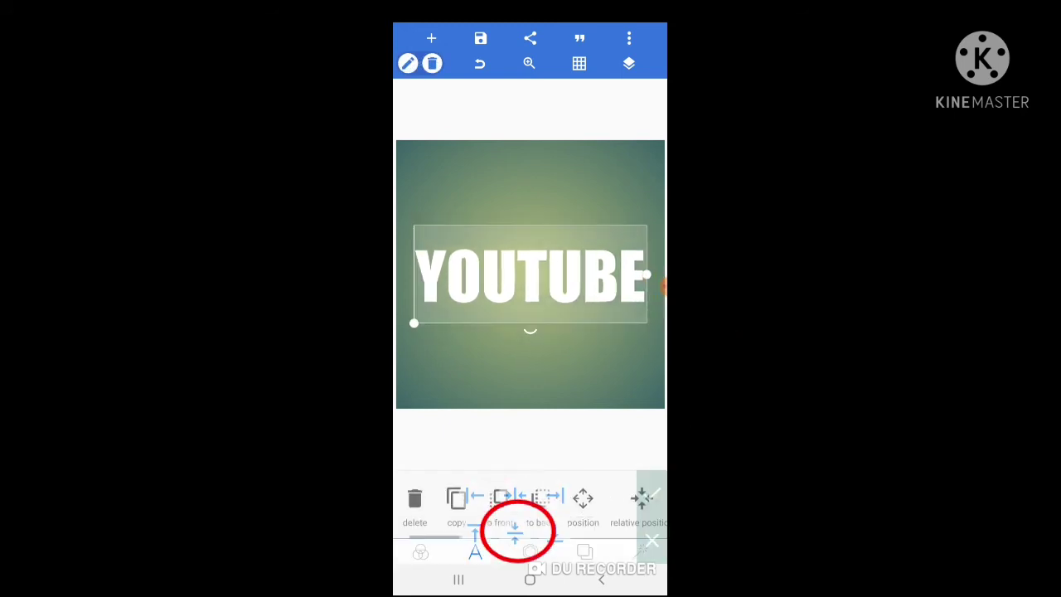
{"action": "left_click_drag", "start_coordinate": [630, 498], "coordinate": [431, 497]}
{"action": "left_click_drag", "start_coordinate": [581, 497], "coordinate": [417, 497]}
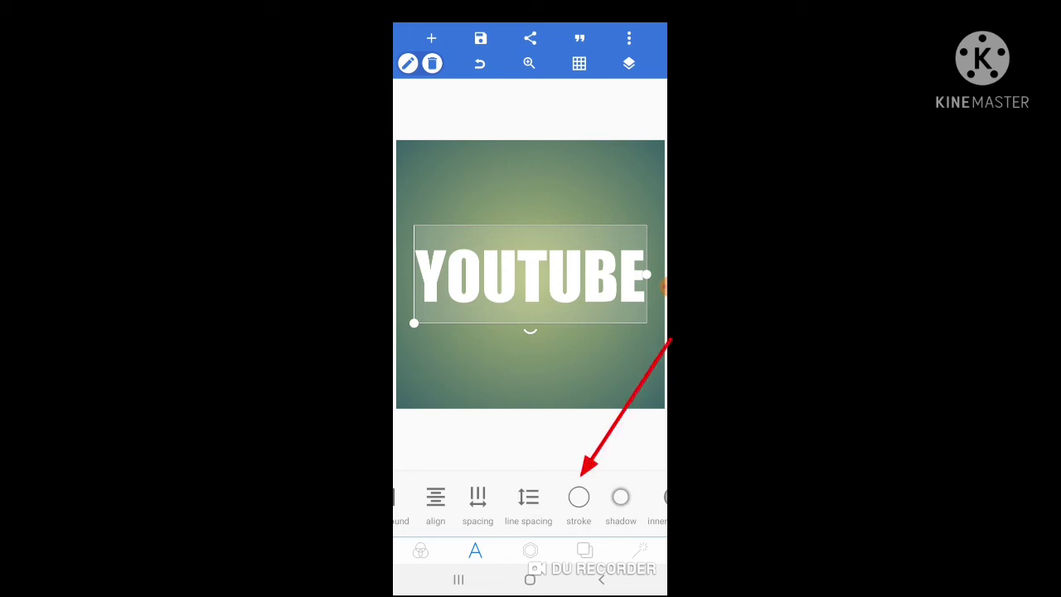
- Enable a white stroke of width 7 around the YOUTUBE letters
{"action": "left_click", "coordinate": [578, 497]}
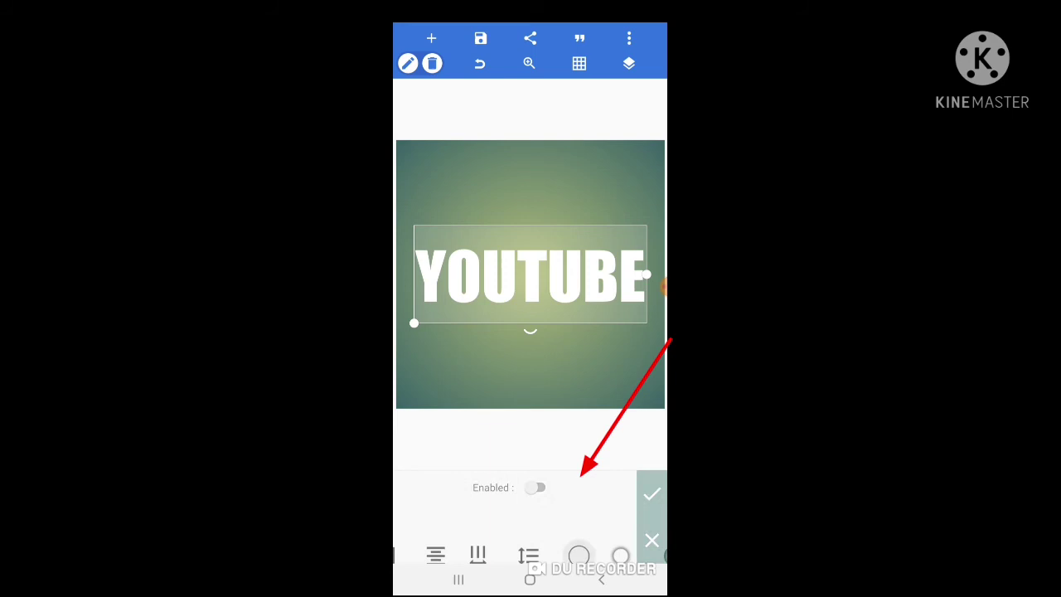
{"action": "left_click", "coordinate": [534, 488]}
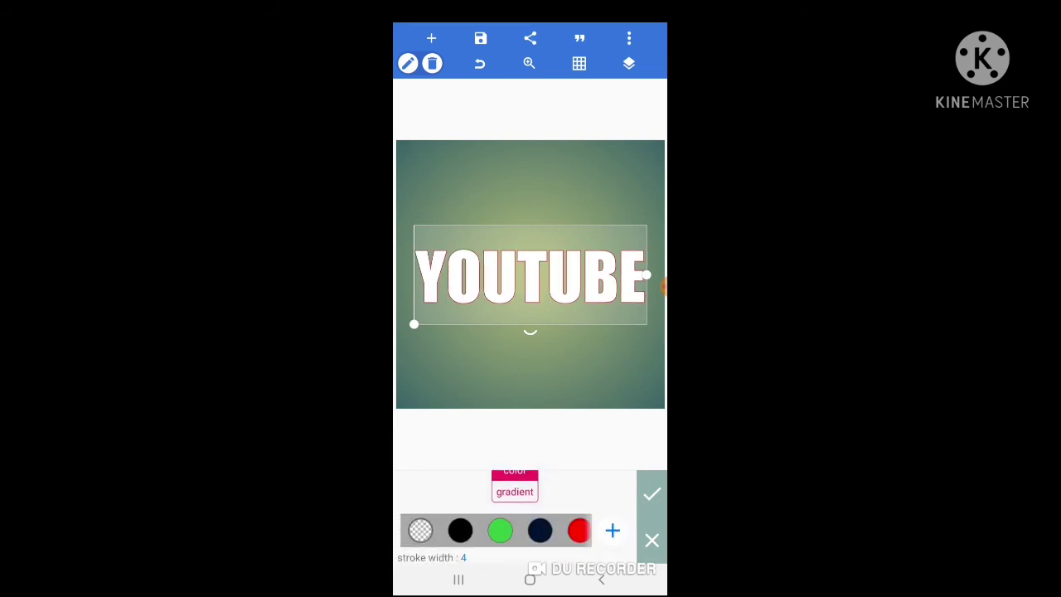
{"action": "left_click_drag", "start_coordinate": [497, 547], "coordinate": [507, 505]}
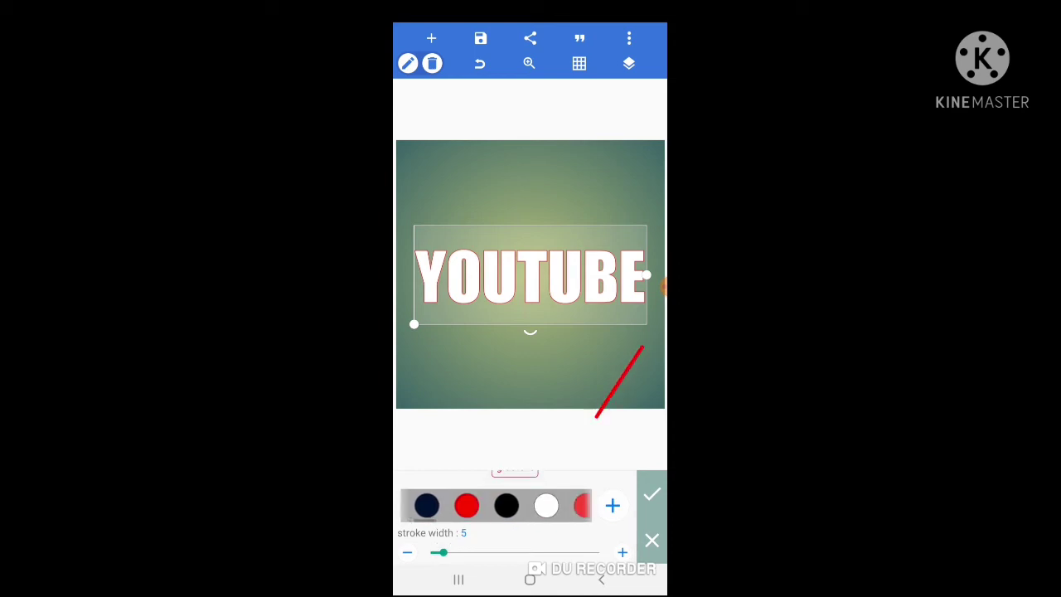
{"action": "left_click", "coordinate": [547, 506]}
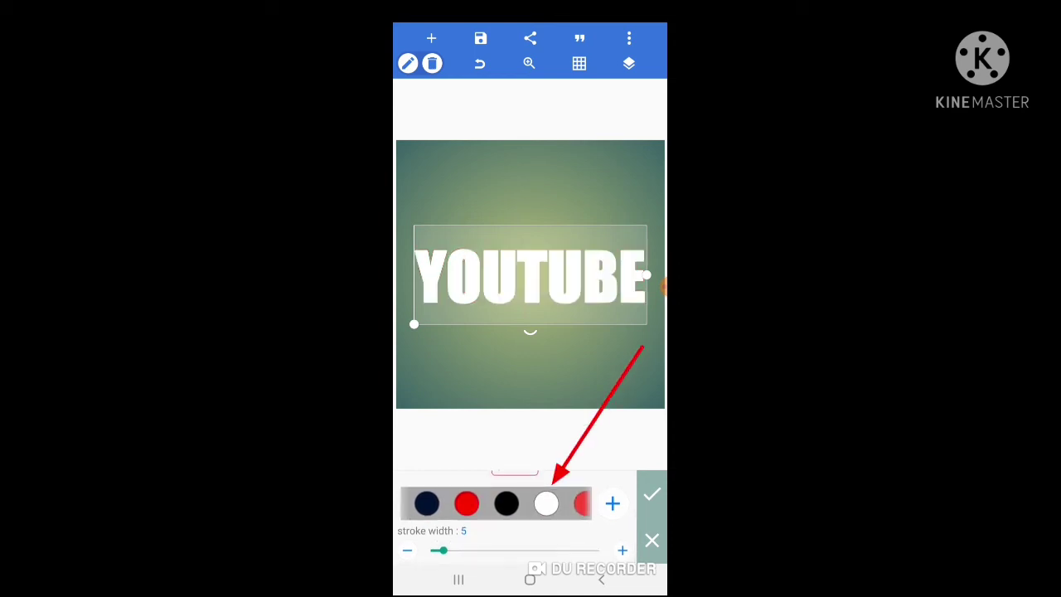
{"action": "left_click_drag", "start_coordinate": [443, 551], "coordinate": [448, 551]}
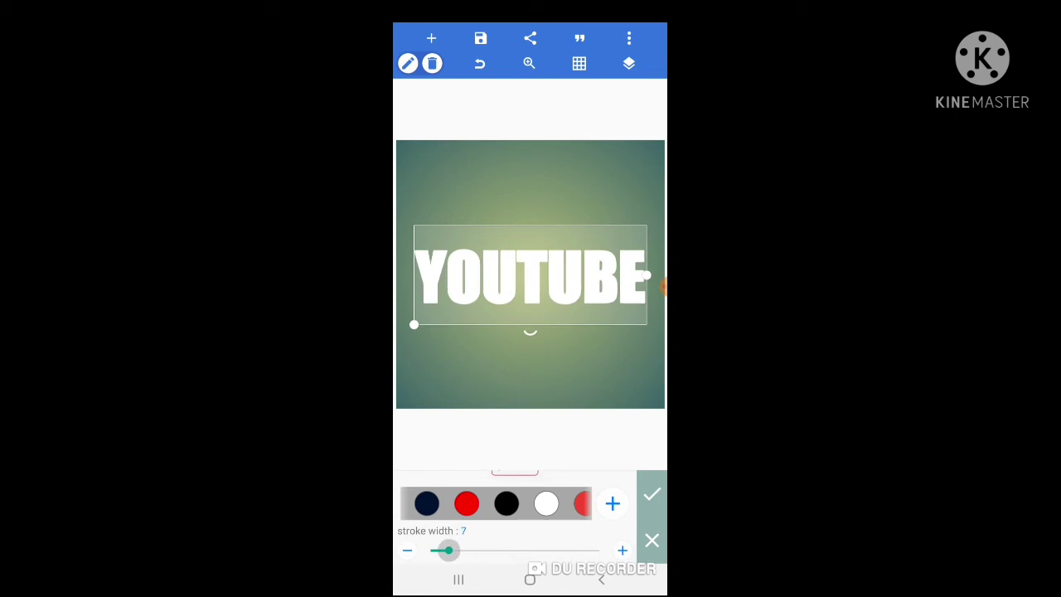
{"action": "left_click", "coordinate": [651, 495]}
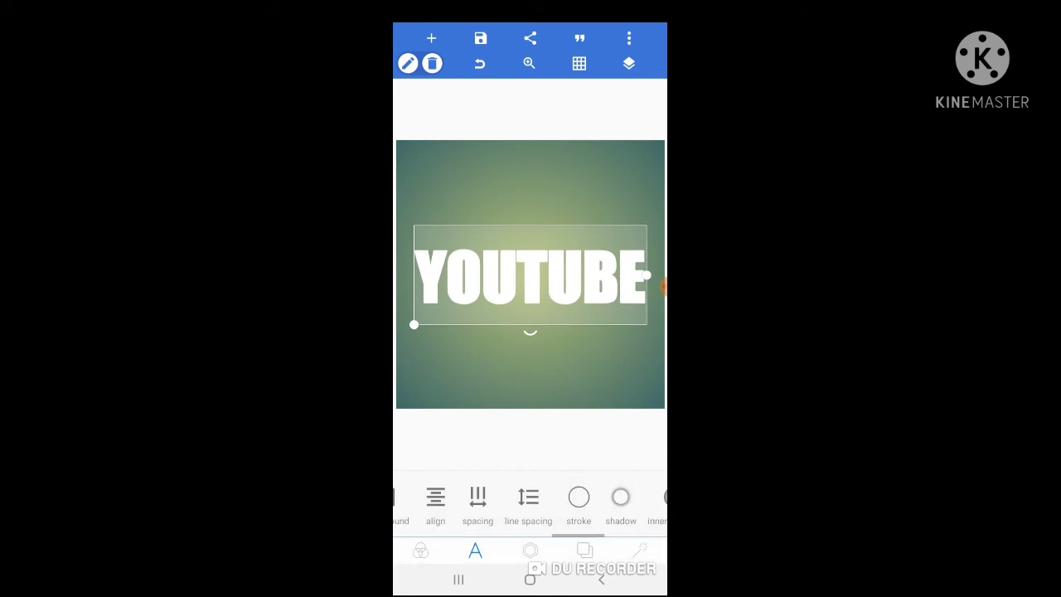
{"action": "scroll", "coordinate": [531, 498], "scroll_direction": "left", "scroll_amount": 1}
{"action": "scroll", "coordinate": [531, 497], "scroll_direction": "left", "scroll_amount": 2}
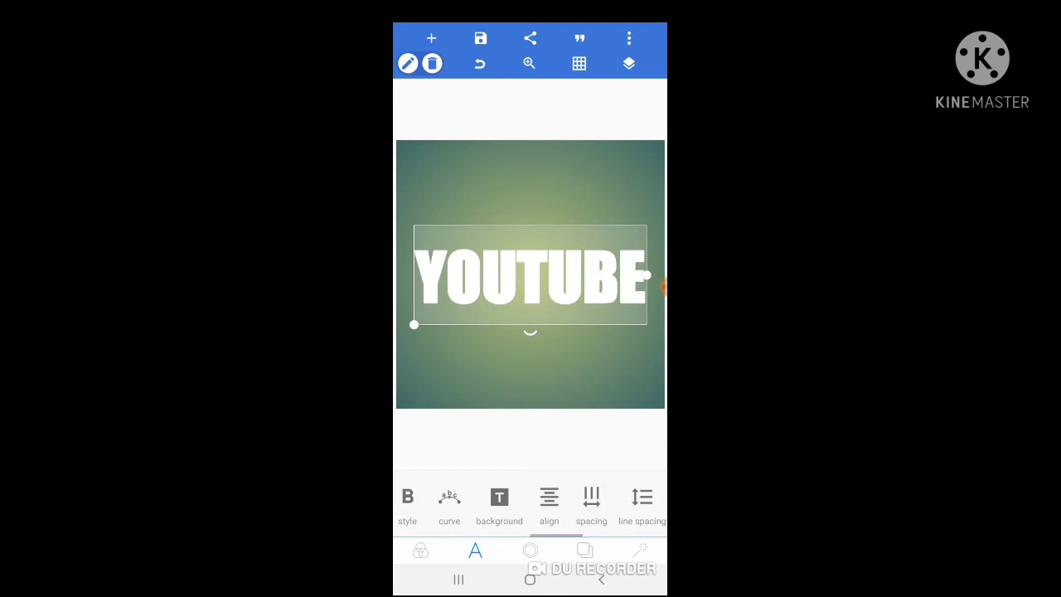
{"action": "scroll", "coordinate": [531, 497], "scroll_direction": "left", "scroll_amount": 3}
{"action": "scroll", "coordinate": [530, 497], "scroll_direction": "left", "scroll_amount": 2}
{"action": "scroll", "coordinate": [531, 498], "scroll_direction": "left", "scroll_amount": 1}
{"action": "scroll", "coordinate": [531, 497], "scroll_direction": "left", "scroll_amount": 2}
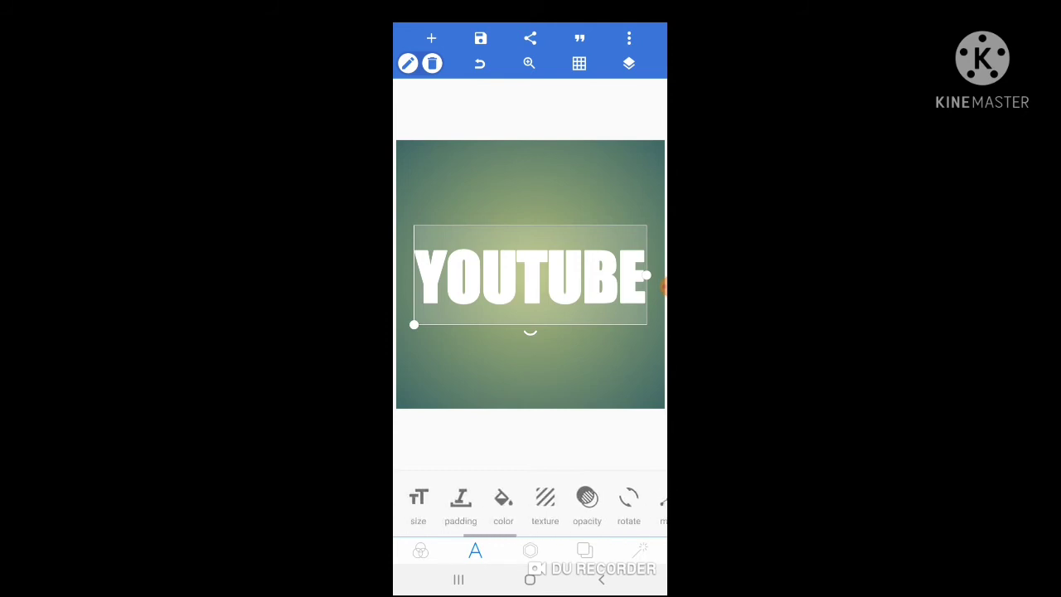
{"action": "scroll", "coordinate": [530, 498], "scroll_direction": "left", "scroll_amount": 2}
{"action": "scroll", "coordinate": [530, 497], "scroll_direction": "left", "scroll_amount": 2}
{"action": "scroll", "coordinate": [531, 501], "scroll_direction": "right", "scroll_amount": 2}
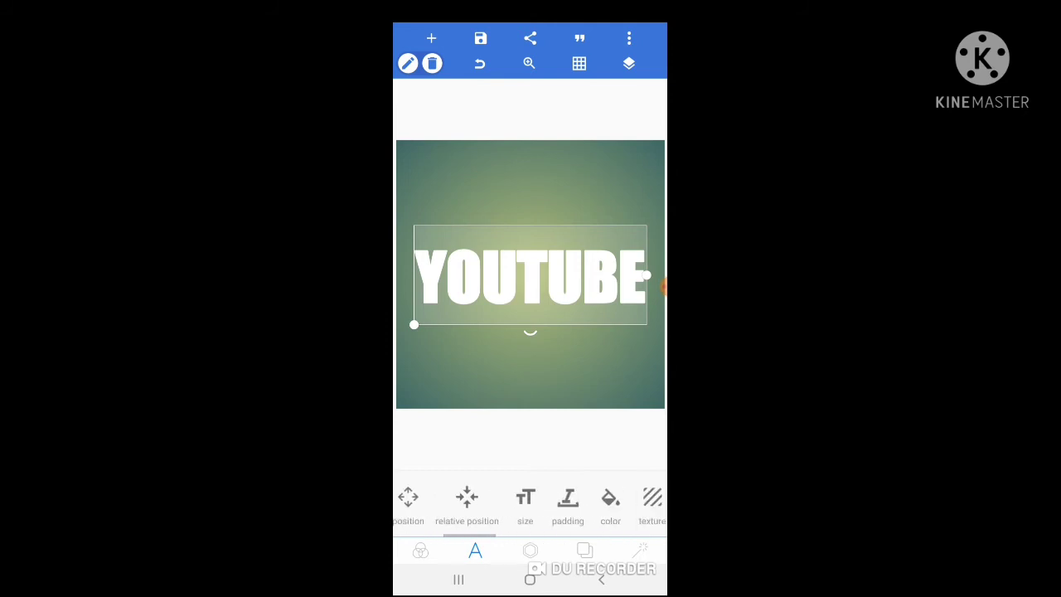
- Set the text fill colour to transparent, leaving hollow white-outlined letters
{"action": "left_click", "coordinate": [610, 501]}
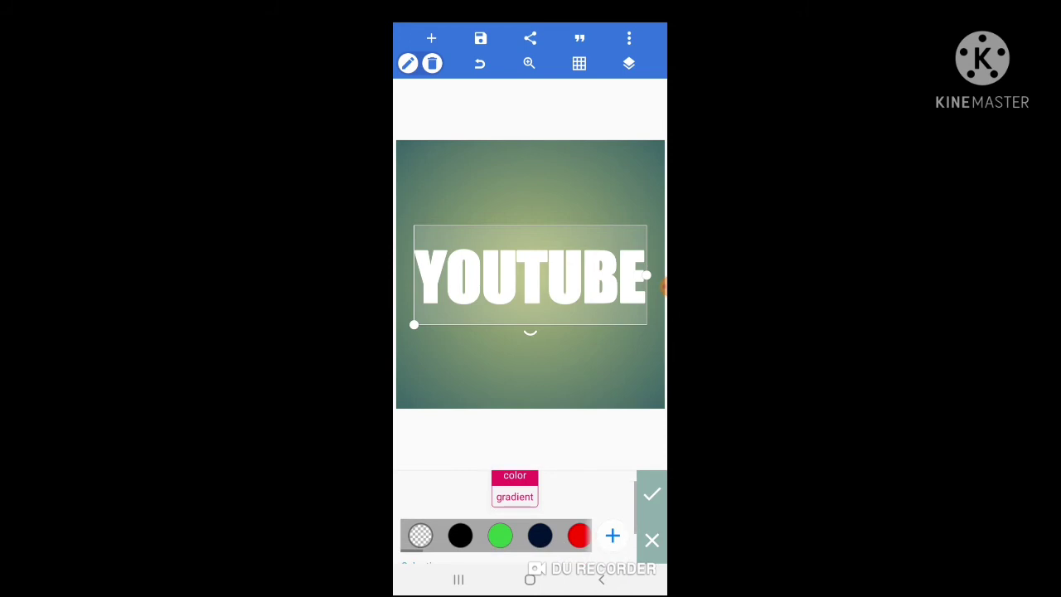
{"action": "left_click", "coordinate": [421, 536]}
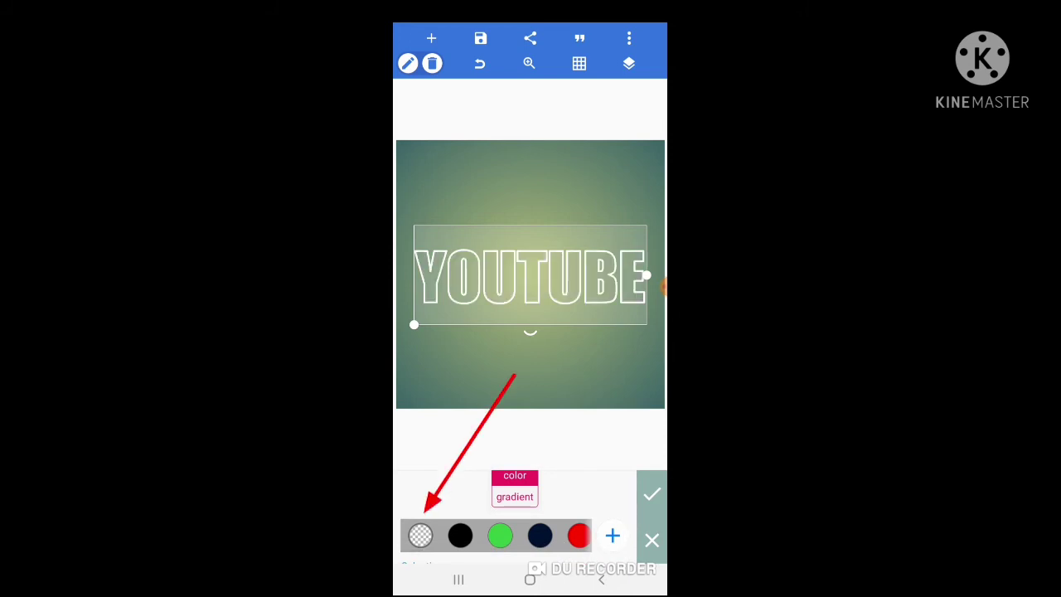
{"action": "left_click", "coordinate": [652, 494]}
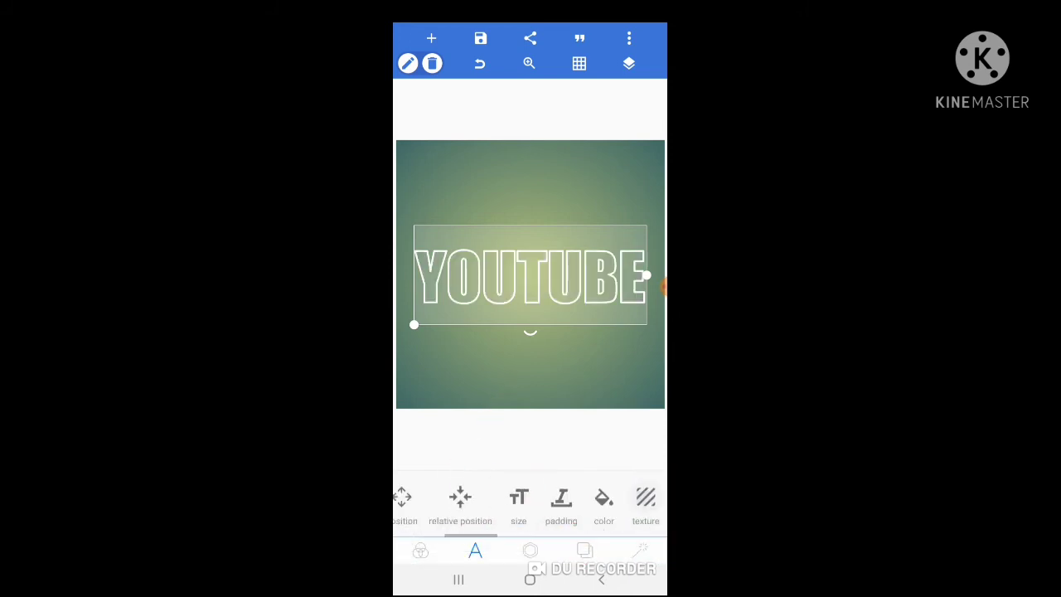
{"action": "scroll", "coordinate": [530, 502], "scroll_direction": "right", "scroll_amount": 10}
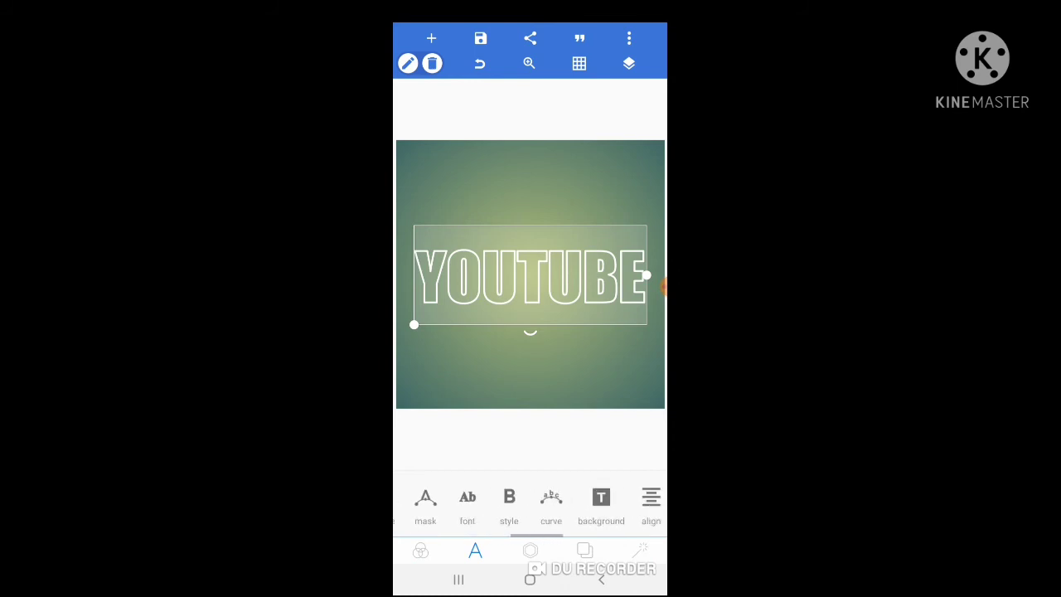
{"action": "scroll", "coordinate": [530, 502], "scroll_direction": "right", "scroll_amount": 5}
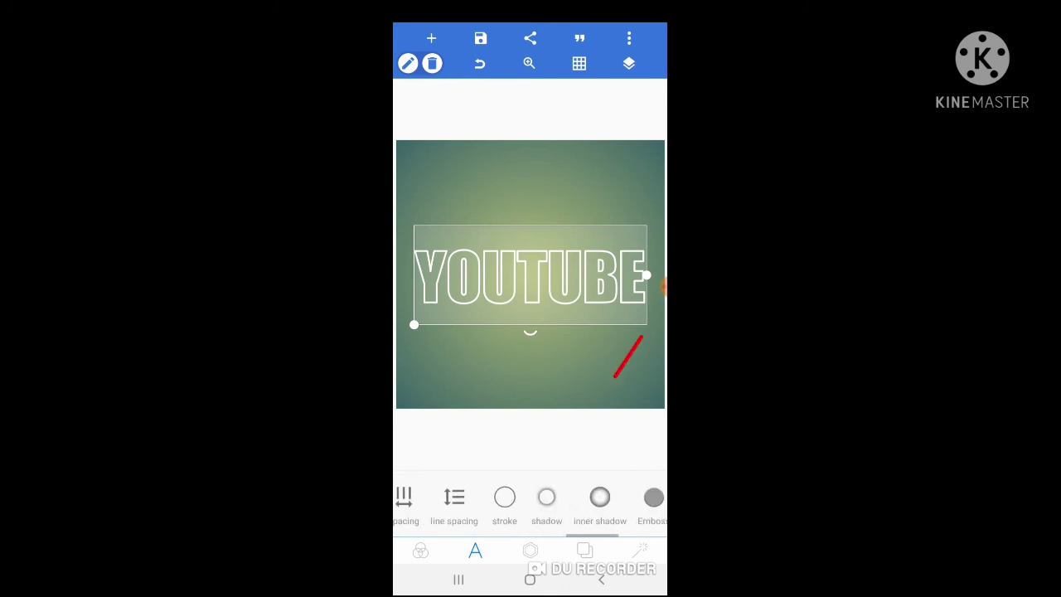
- Give the text a red shadow with adjusted opacity, blur radius 8 and outer glow on
{"action": "left_click", "coordinate": [540, 486]}
{"action": "scroll", "coordinate": [514, 522], "scroll_direction": "down", "scroll_amount": 2}
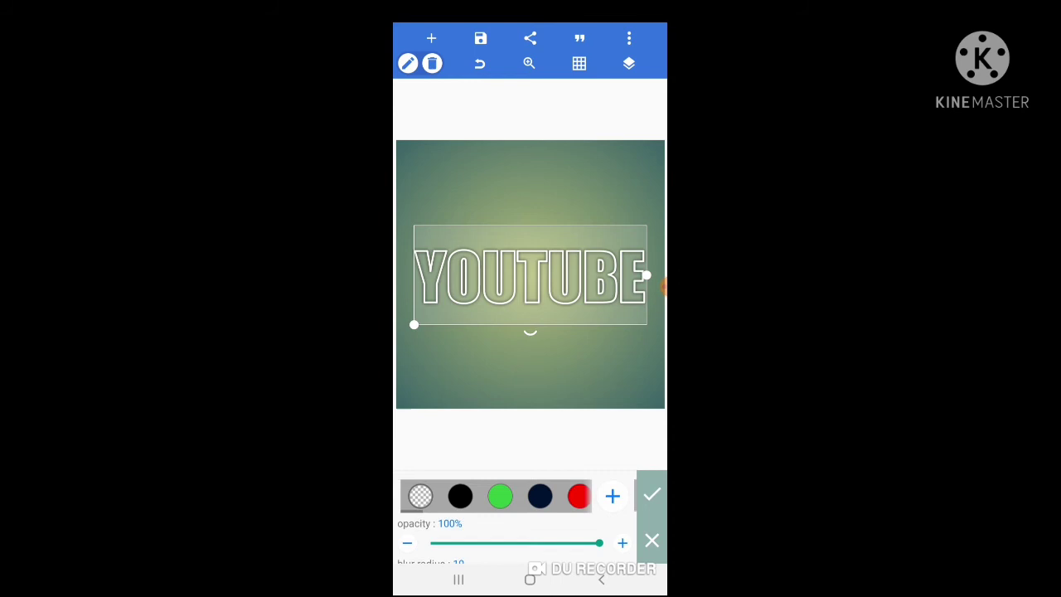
{"action": "mouse_move", "coordinate": [598, 544]}
{"action": "left_mouse_down"}
{"action": "mouse_move", "coordinate": [585, 543]}
{"action": "mouse_move", "coordinate": [598, 543]}
{"action": "left_mouse_up"}
{"action": "scroll", "coordinate": [514, 505], "scroll_direction": "down", "scroll_amount": 2}
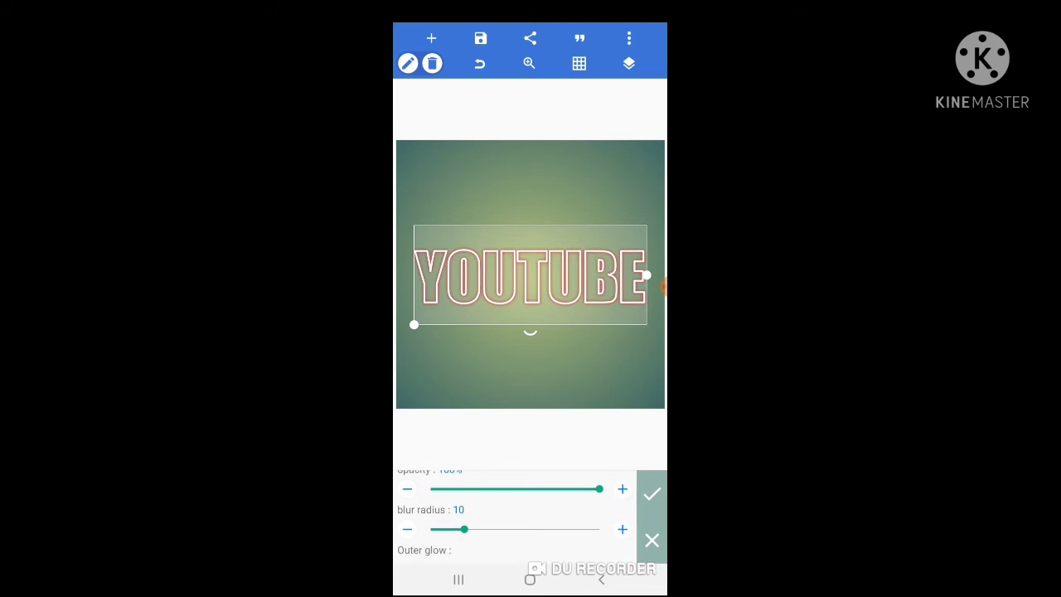
{"action": "scroll", "coordinate": [514, 505], "scroll_direction": "down", "scroll_amount": 1}
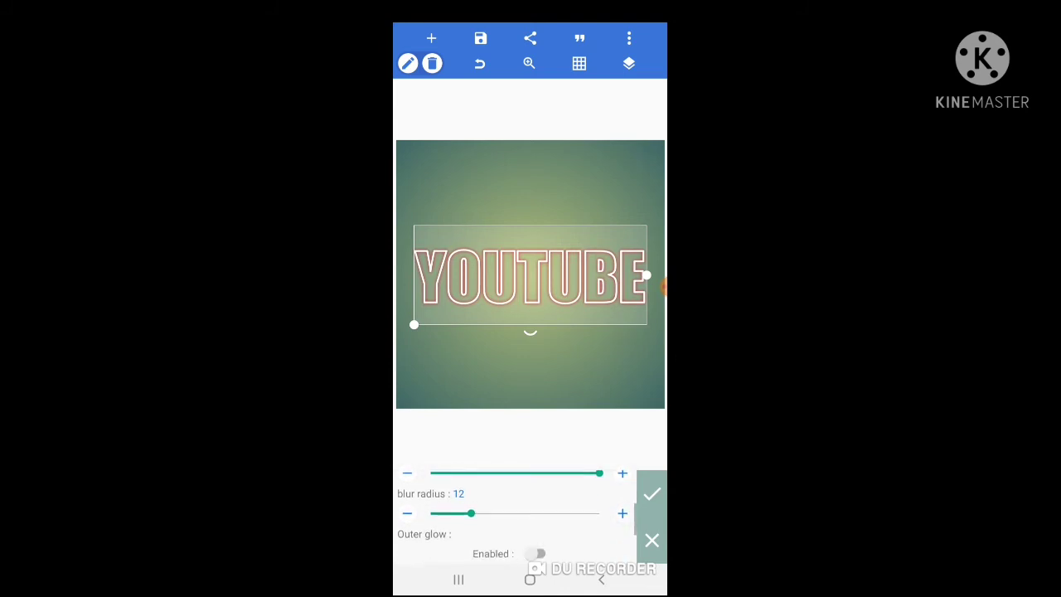
{"action": "left_click", "coordinate": [407, 514]}
{"action": "scroll", "coordinate": [514, 506], "scroll_direction": "down", "scroll_amount": 1}
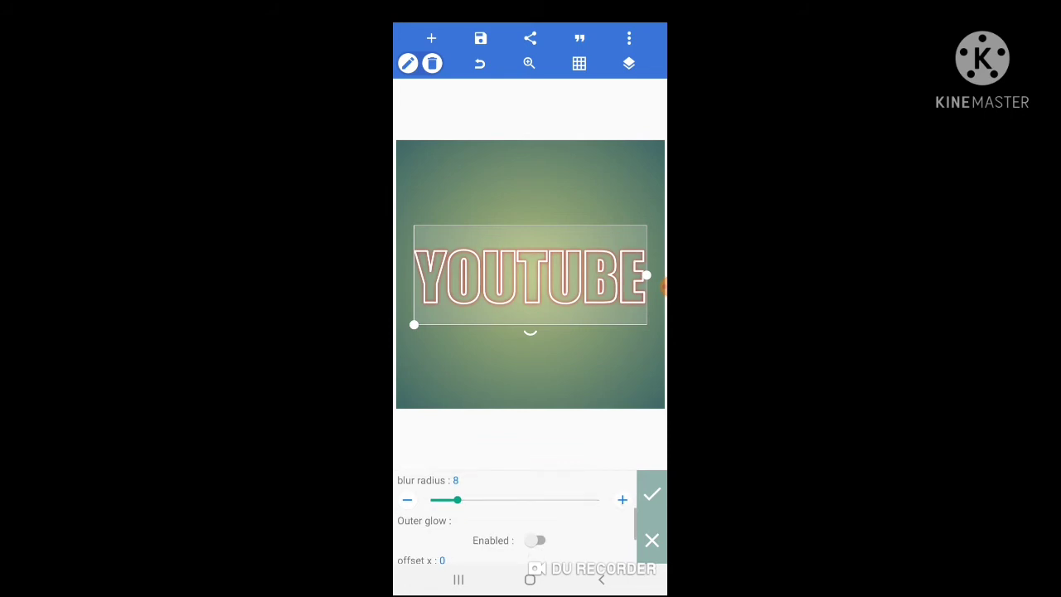
{"action": "left_click", "coordinate": [541, 534]}
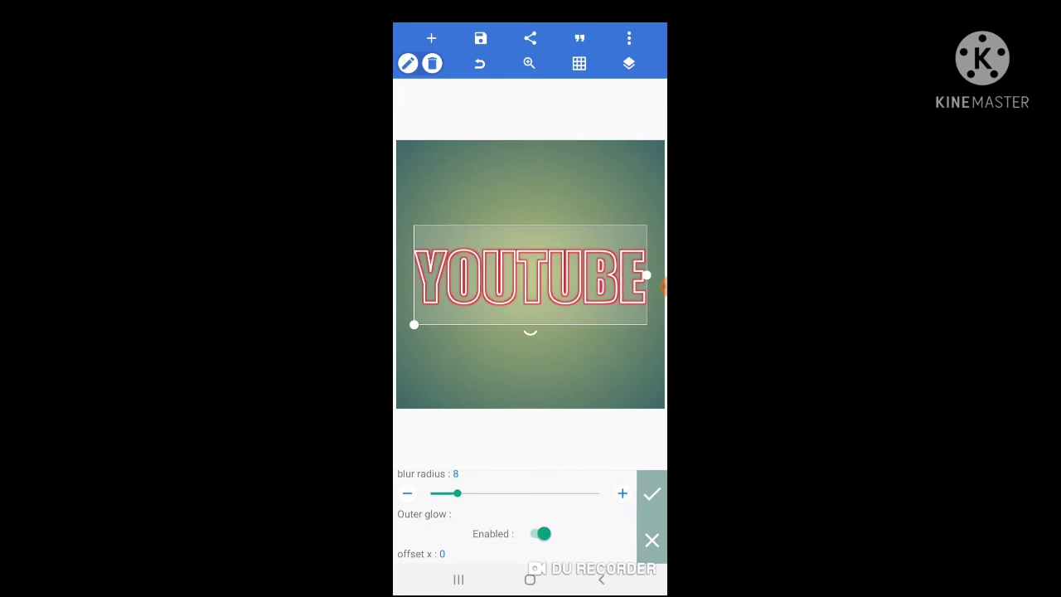
- Thicken the text outline by raising its stroke width
{"action": "left_click", "coordinate": [651, 493]}
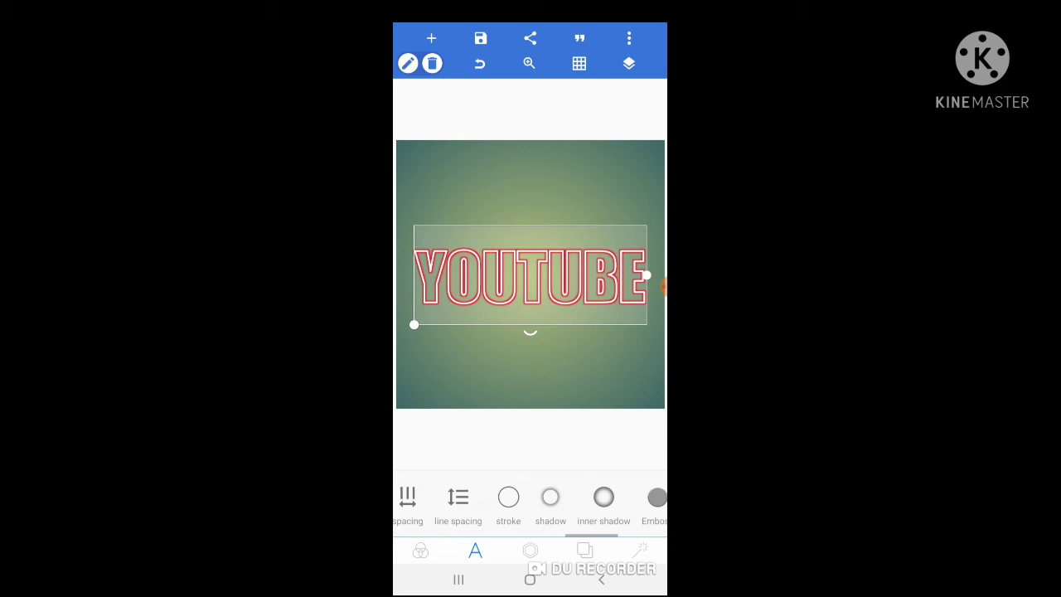
{"action": "left_click", "coordinate": [530, 496]}
{"action": "scroll", "coordinate": [514, 514], "scroll_direction": "down", "scroll_amount": 1}
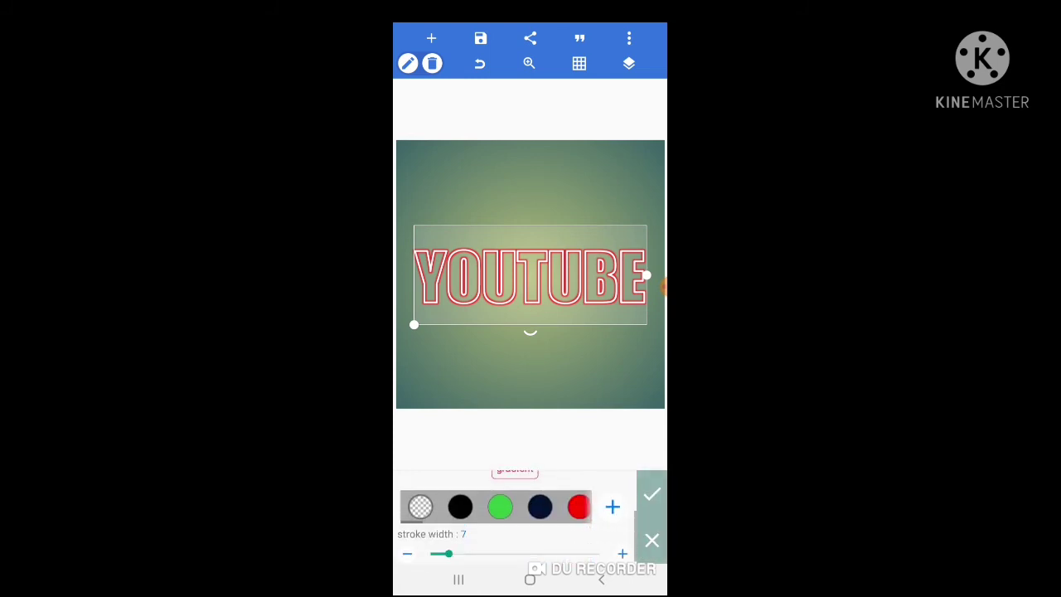
{"action": "left_click_drag", "start_coordinate": [434, 553], "coordinate": [443, 553]}
{"action": "left_click", "coordinate": [652, 493]}
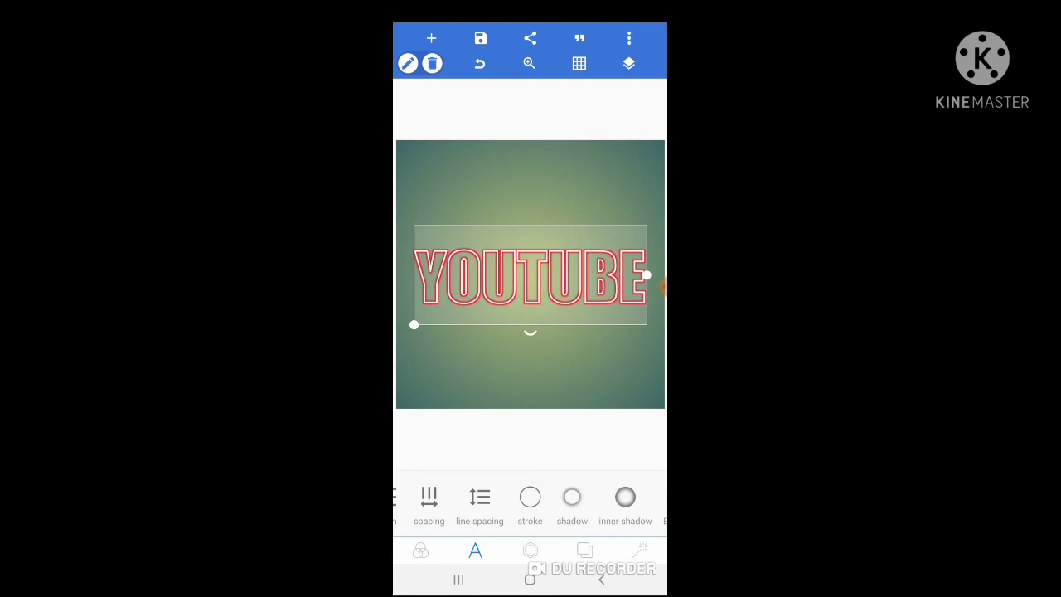
- Slightly reduce the shadow blur radius
{"action": "left_click", "coordinate": [572, 496]}
{"action": "scroll", "coordinate": [514, 514], "scroll_direction": "down", "scroll_amount": 1}
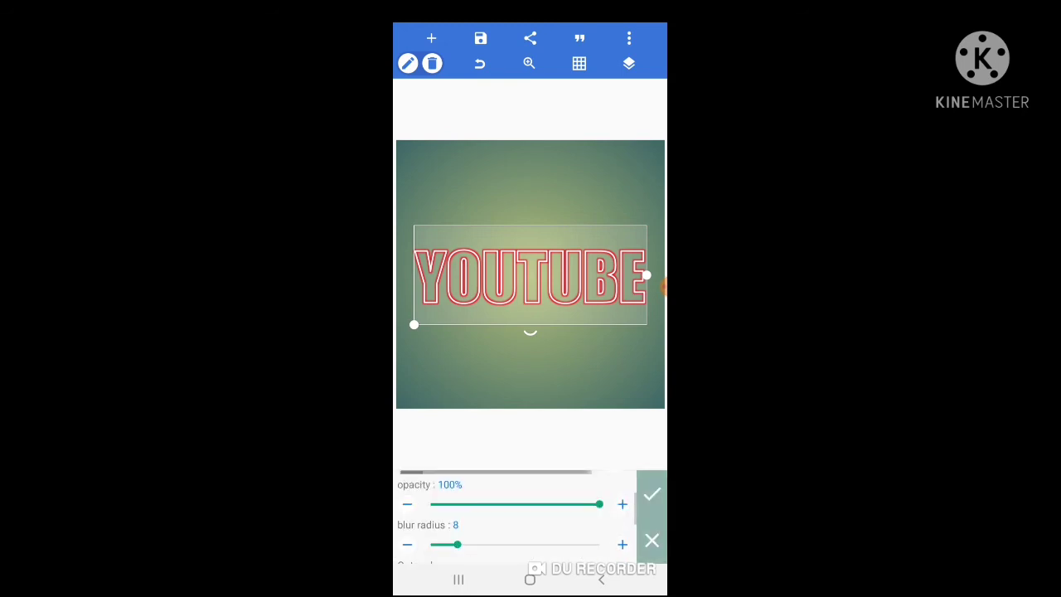
{"action": "left_click_drag", "start_coordinate": [464, 544], "coordinate": [461, 544]}
- Raise letter spacing to 3 and centre the text horizontally
{"action": "left_click", "coordinate": [652, 493]}
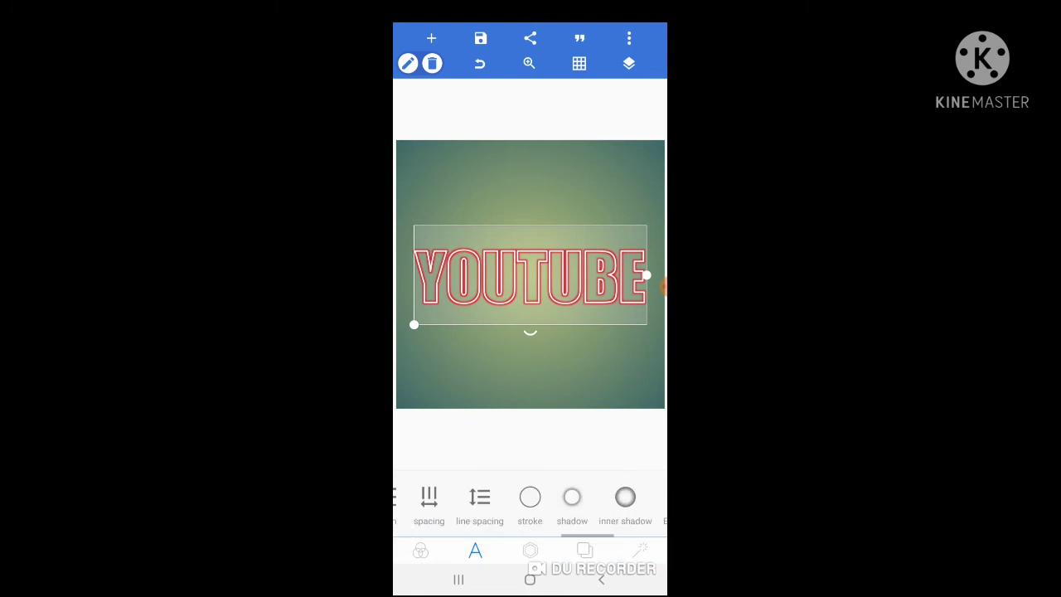
{"action": "mouse_move", "coordinate": [431, 531]}
{"action": "left_mouse_down"}
{"action": "mouse_move", "coordinate": [503, 531]}
{"action": "mouse_move", "coordinate": [476, 535]}
{"action": "left_mouse_up"}
{"action": "left_click", "coordinate": [506, 535]}
{"action": "left_click", "coordinate": [652, 486]}
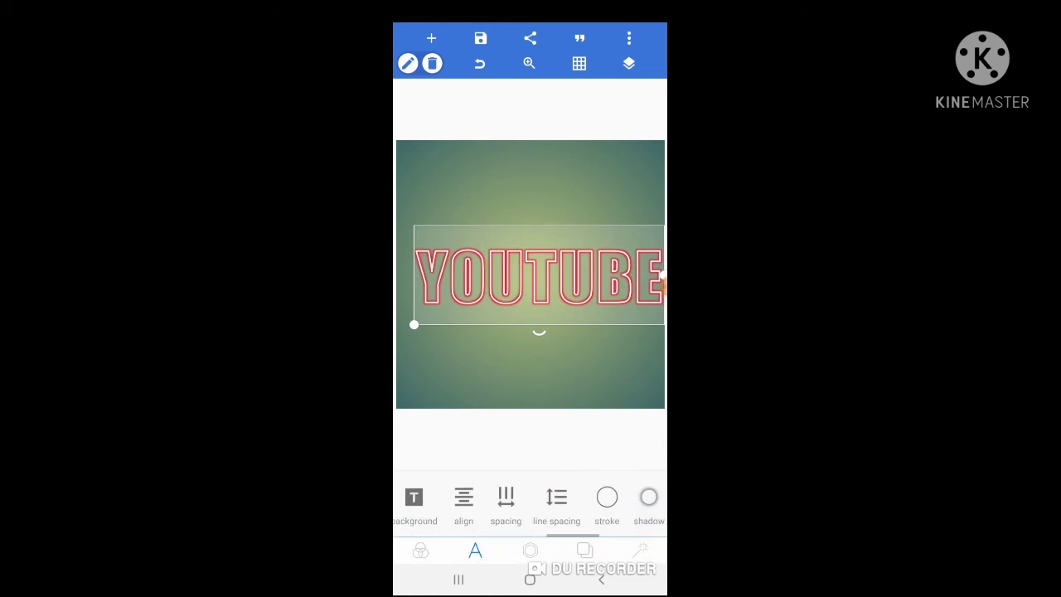
{"action": "left_click", "coordinate": [464, 497]}
{"action": "left_click", "coordinate": [517, 495]}
- Resize the canvas to the 1280x720 Youtube thumbnail preset and nudge the text up
{"action": "left_click", "coordinate": [651, 493]}
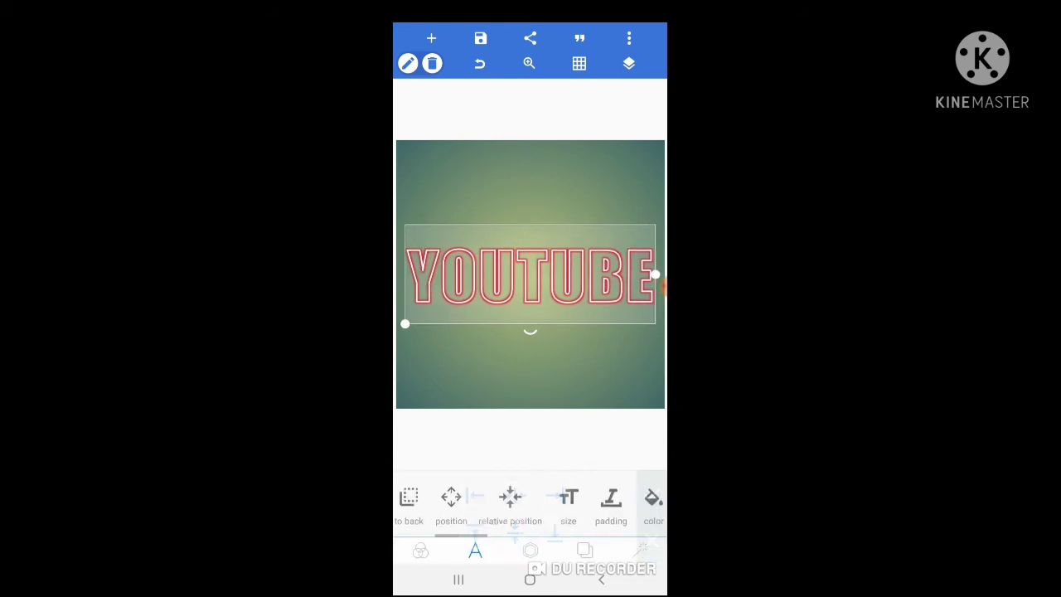
{"action": "left_click", "coordinate": [585, 550]}
{"action": "left_click", "coordinate": [516, 498]}
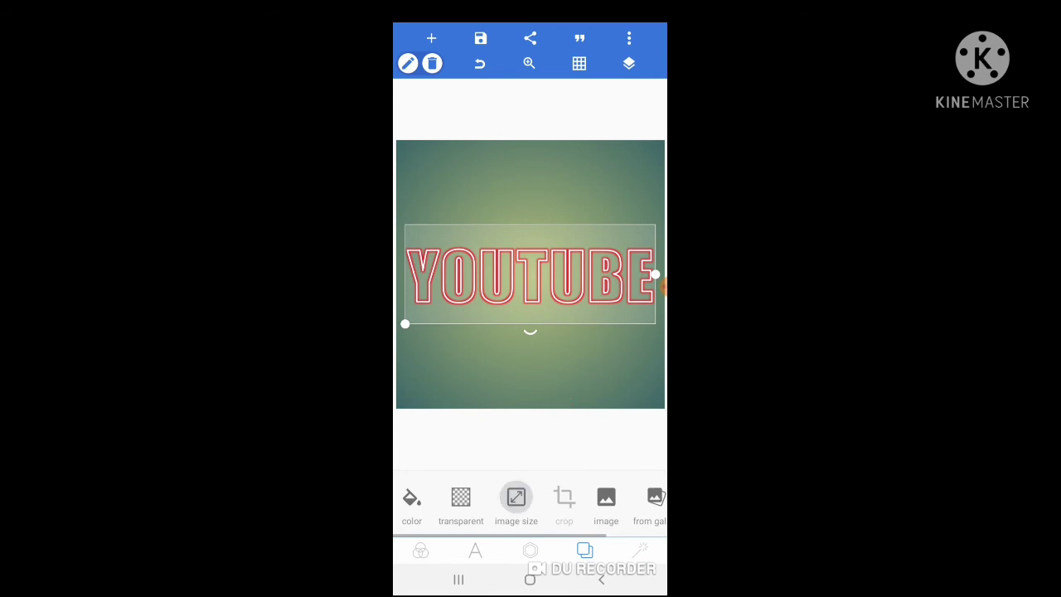
{"action": "left_click", "coordinate": [623, 263]}
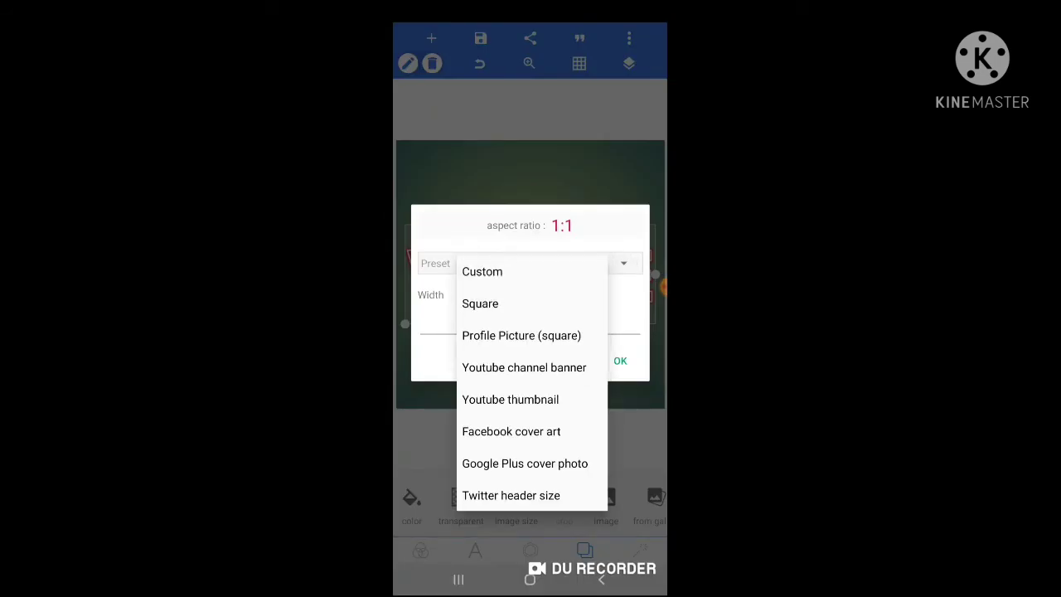
{"action": "left_click", "coordinate": [510, 399]}
{"action": "left_click", "coordinate": [620, 360]}
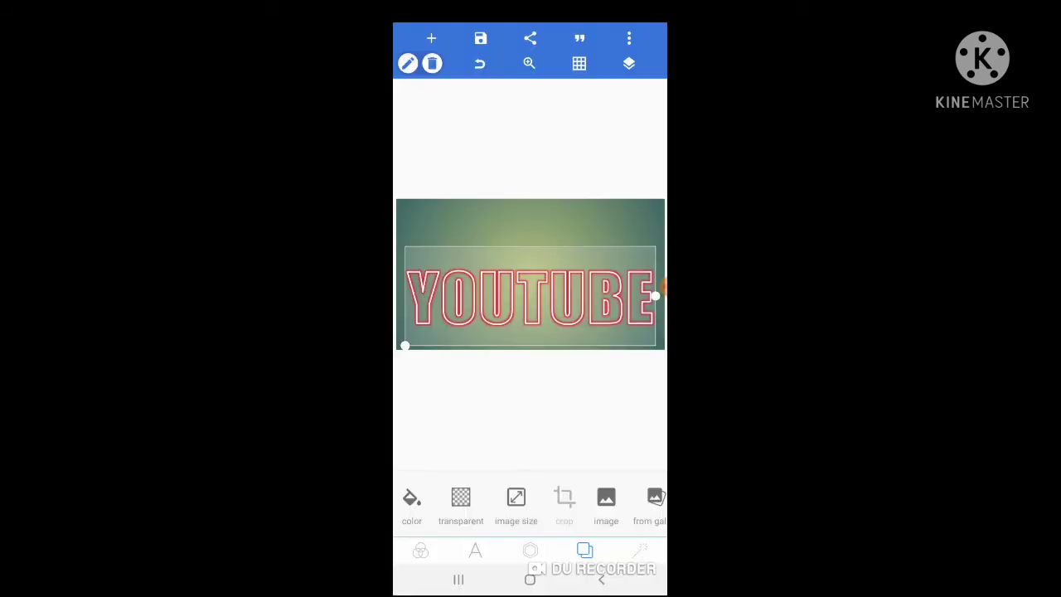
{"action": "left_click_drag", "start_coordinate": [530, 299], "coordinate": [531, 283]}
{"action": "mouse_move", "coordinate": [597, 501]}
{"action": "left_mouse_down"}
{"action": "mouse_move", "coordinate": [464, 502]}
{"action": "mouse_move", "coordinate": [597, 501]}
{"action": "mouse_move", "coordinate": [481, 502]}
{"action": "left_mouse_up"}
- Re-centre YOUTUBE vertically with the text Position centring option
{"action": "left_click", "coordinate": [530, 550]}
{"action": "left_click", "coordinate": [475, 549]}
{"action": "left_click", "coordinate": [583, 497]}
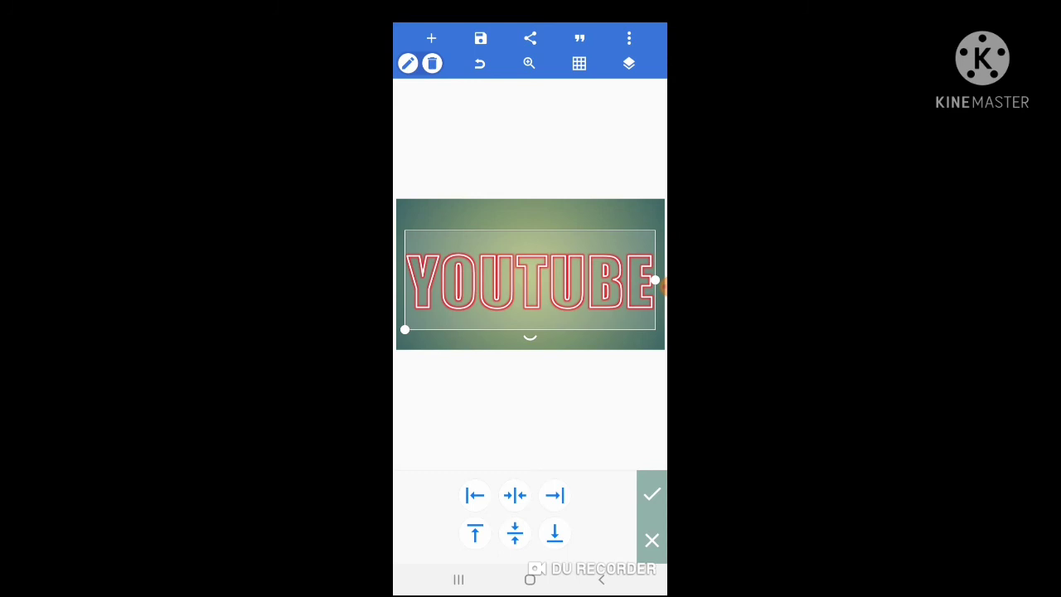
{"action": "left_click", "coordinate": [515, 533]}
{"action": "left_click", "coordinate": [651, 494]}
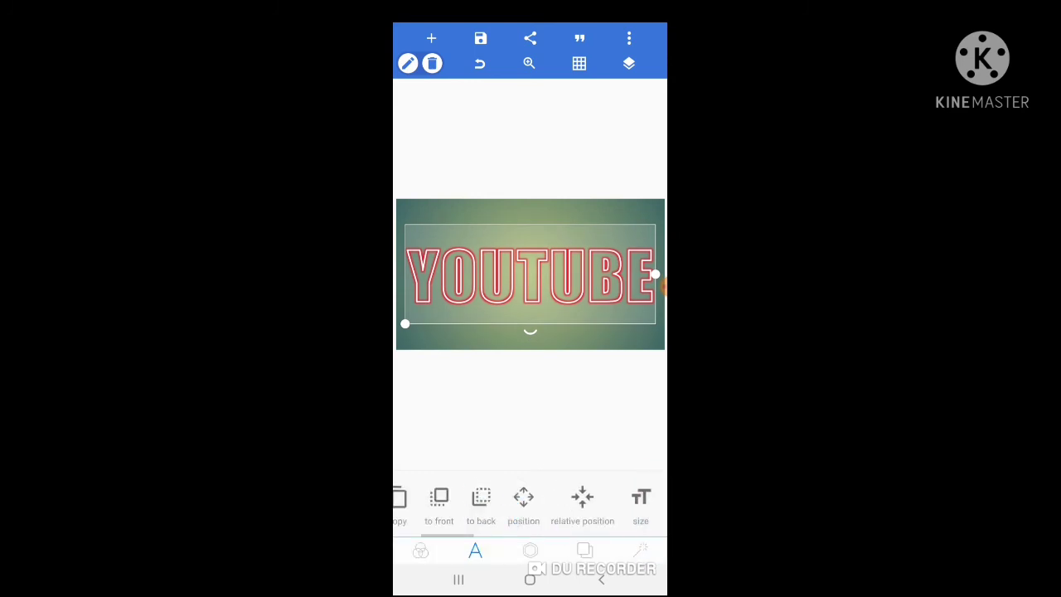
{"action": "left_click", "coordinate": [584, 550]}
- Make the background transparent and bring up the save project/image options
{"action": "left_click", "coordinate": [461, 498]}
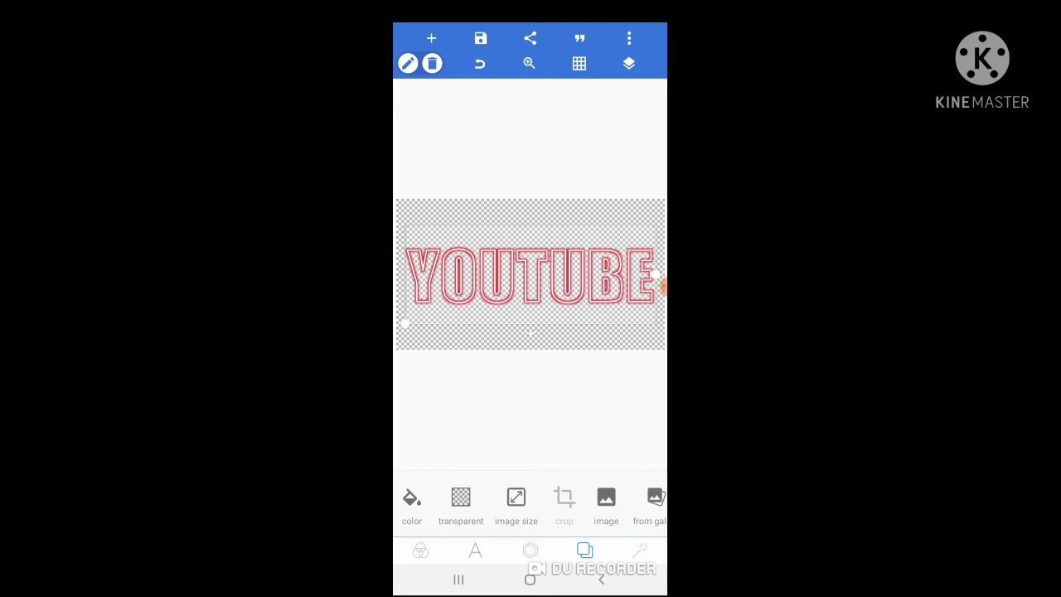
{"action": "left_click", "coordinate": [481, 38]}
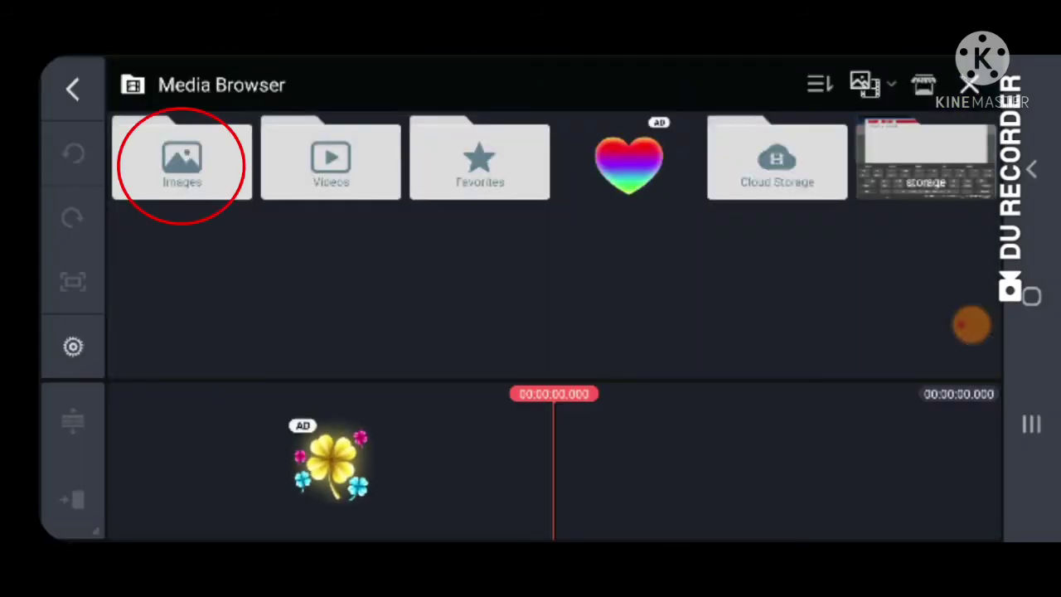
- Add a black solid-colour clip from Media > Images as the 4.5-second first clip
{"action": "left_click", "coordinate": [182, 161]}
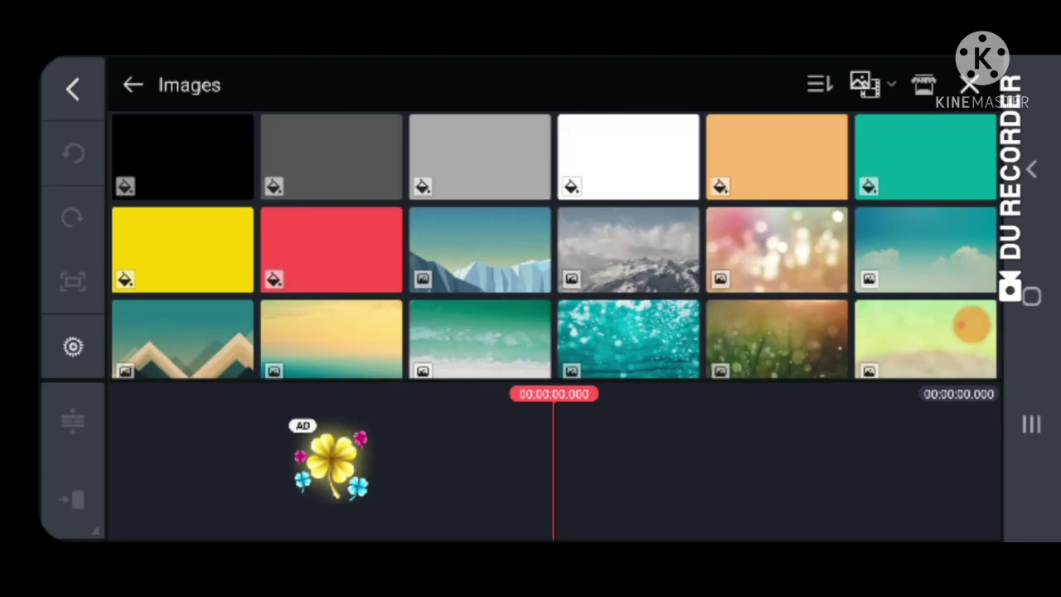
{"action": "left_click", "coordinate": [182, 156]}
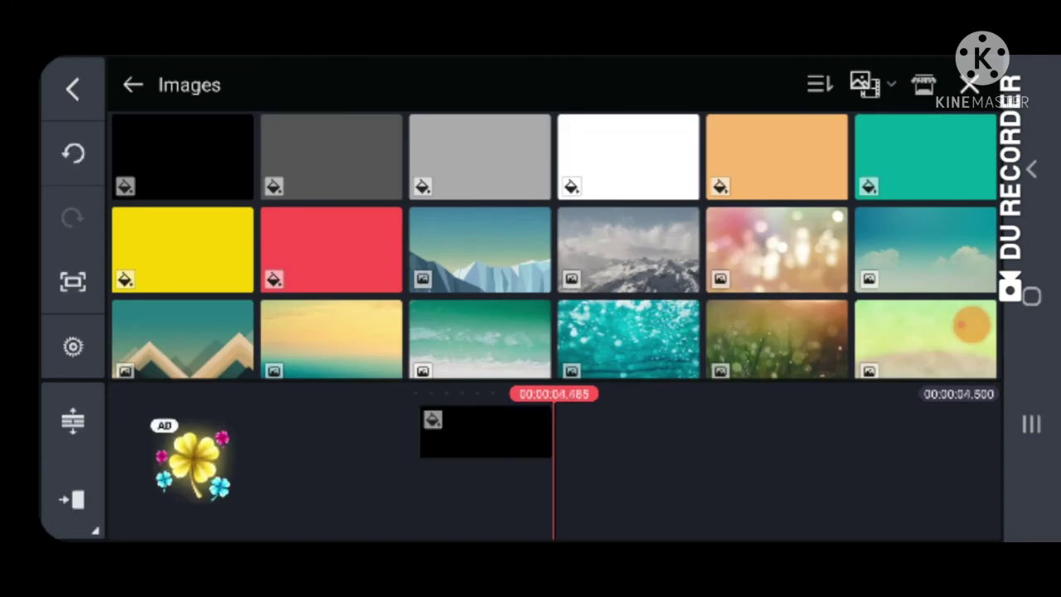
{"action": "left_click", "coordinate": [969, 83]}
{"action": "left_click_drag", "start_coordinate": [580, 481], "coordinate": [676, 480]}
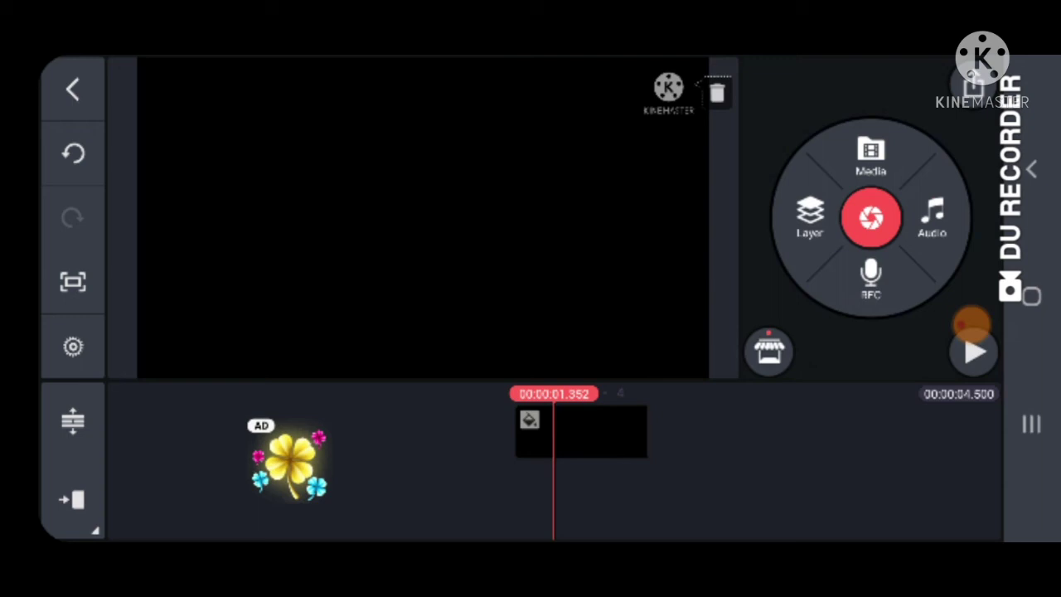
- Layer the red-outlined YOUTUBE PNG over the black clip, enlarged to fill most of the frame and centred
{"action": "left_click", "coordinate": [810, 216]}
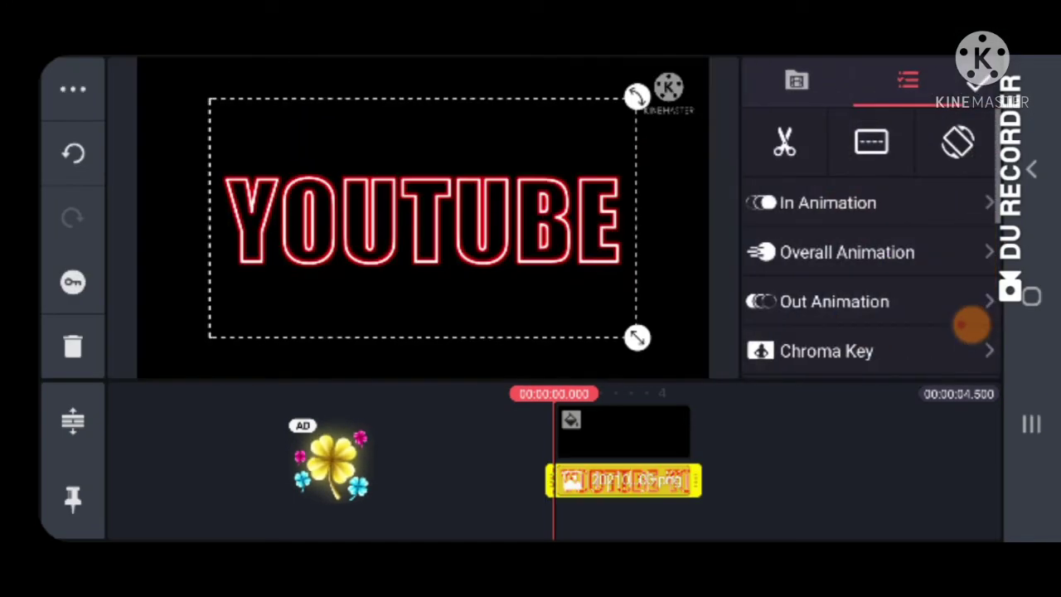
{"action": "mouse_move", "coordinate": [637, 334]}
{"action": "left_mouse_down"}
{"action": "mouse_move", "coordinate": [705, 373]}
{"action": "mouse_move", "coordinate": [668, 355]}
{"action": "left_mouse_up"}
{"action": "left_click", "coordinate": [414, 340]}
{"action": "left_click", "coordinate": [423, 220]}
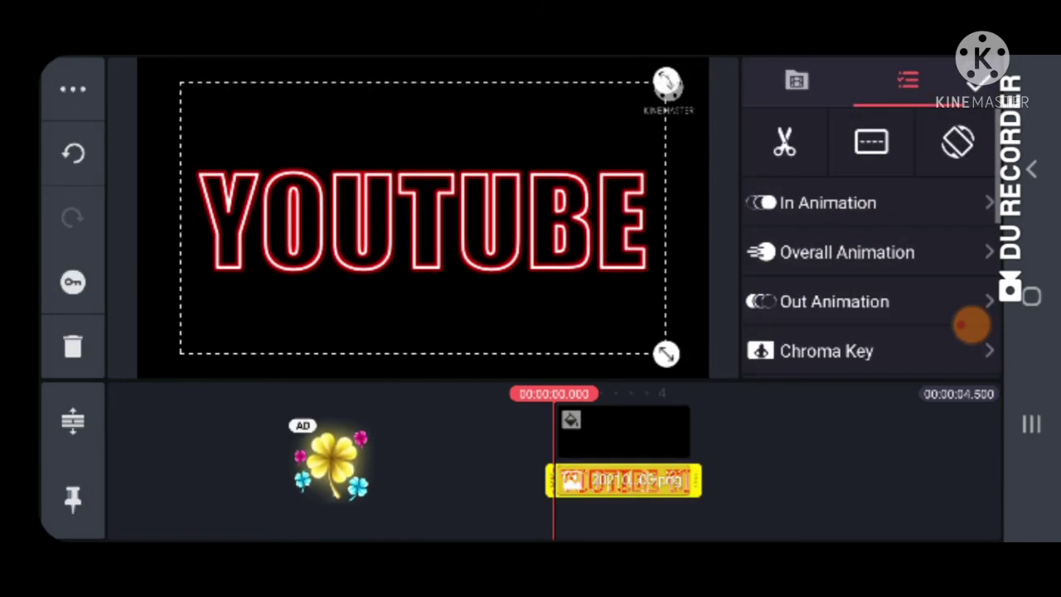
{"action": "left_click_drag", "start_coordinate": [423, 220], "coordinate": [423, 218]}
{"action": "left_click_drag", "start_coordinate": [666, 354], "coordinate": [650, 344]}
{"action": "left_click", "coordinate": [414, 340]}
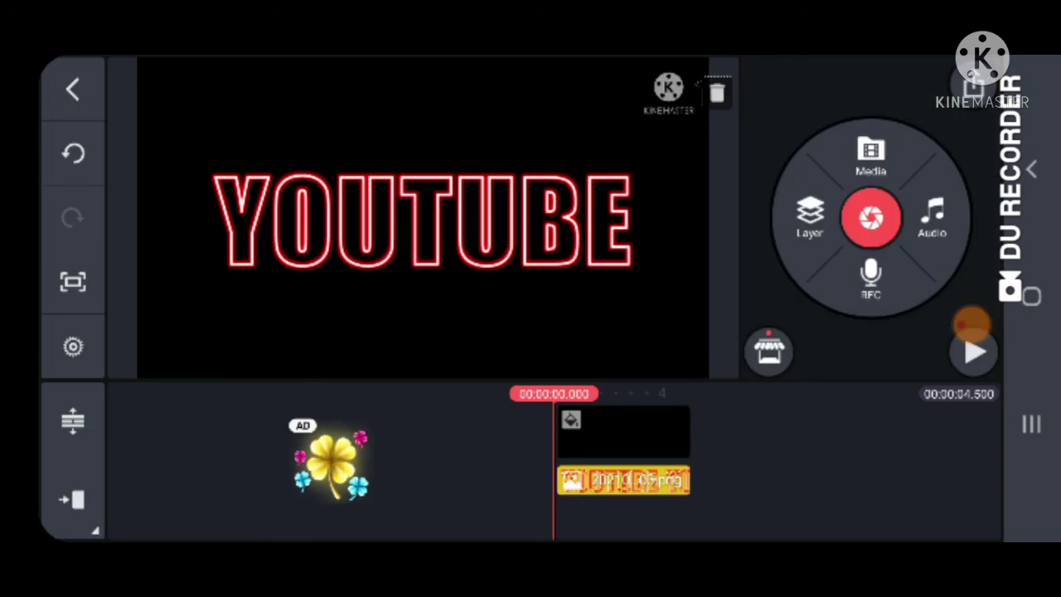
{"action": "left_click", "coordinate": [423, 220]}
{"action": "left_click", "coordinate": [415, 340]}
- Add a Mirage effect layer stretched to cover the entire preview frame
{"action": "left_click", "coordinate": [810, 217]}
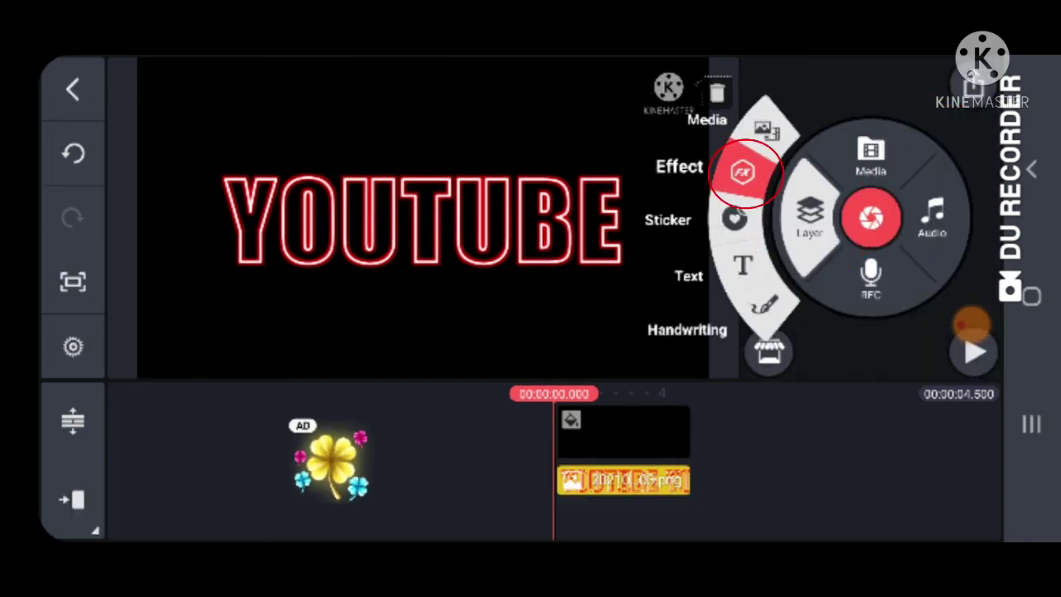
{"action": "left_click", "coordinate": [743, 171]}
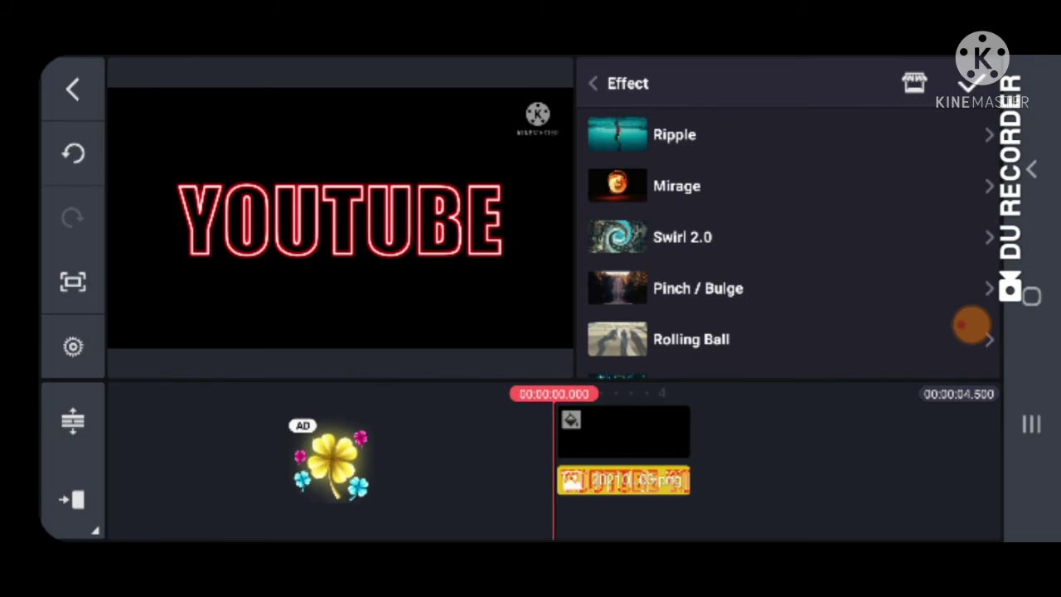
{"action": "scroll", "coordinate": [787, 241], "scroll_direction": "down", "scroll_amount": 3}
{"action": "scroll", "coordinate": [788, 240], "scroll_direction": "down", "scroll_amount": 3}
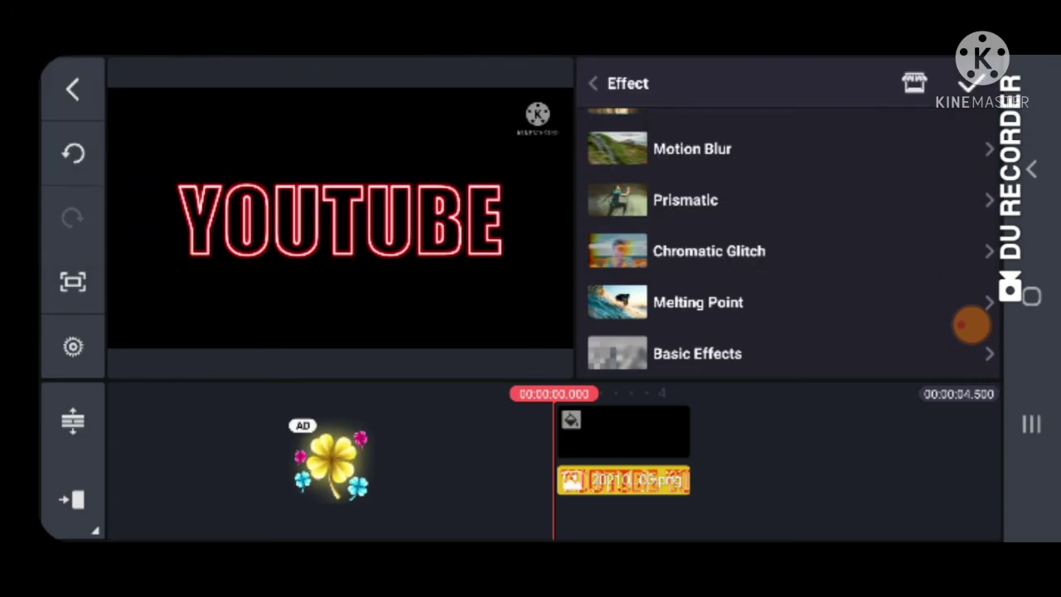
{"action": "scroll", "coordinate": [787, 249], "scroll_direction": "up", "scroll_amount": 1}
{"action": "scroll", "coordinate": [787, 248], "scroll_direction": "down", "scroll_amount": 1}
{"action": "scroll", "coordinate": [788, 249], "scroll_direction": "up", "scroll_amount": 3}
{"action": "scroll", "coordinate": [787, 249], "scroll_direction": "up", "scroll_amount": 4}
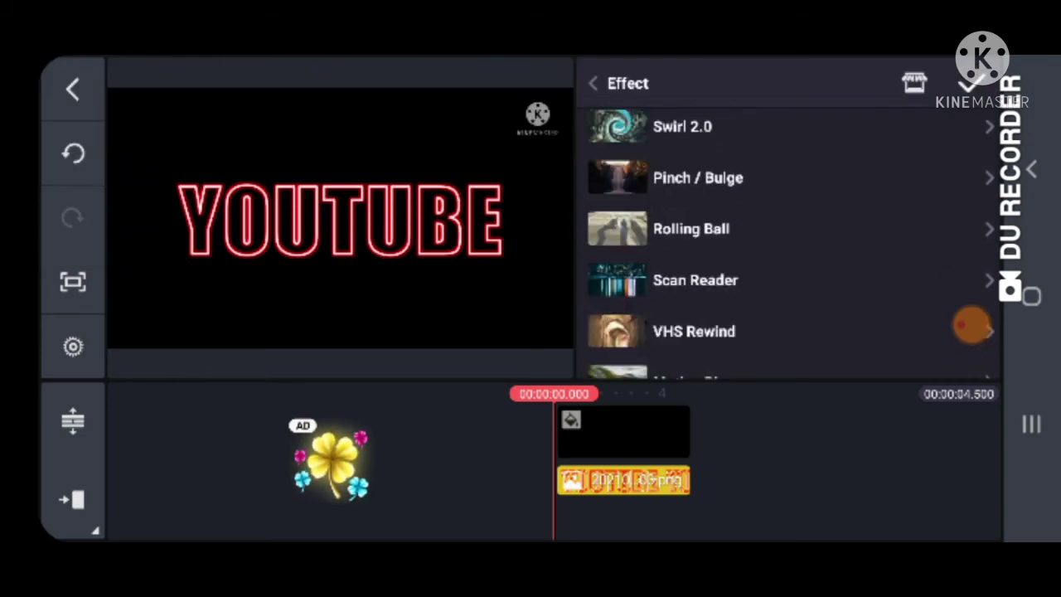
{"action": "left_click", "coordinate": [750, 148]}
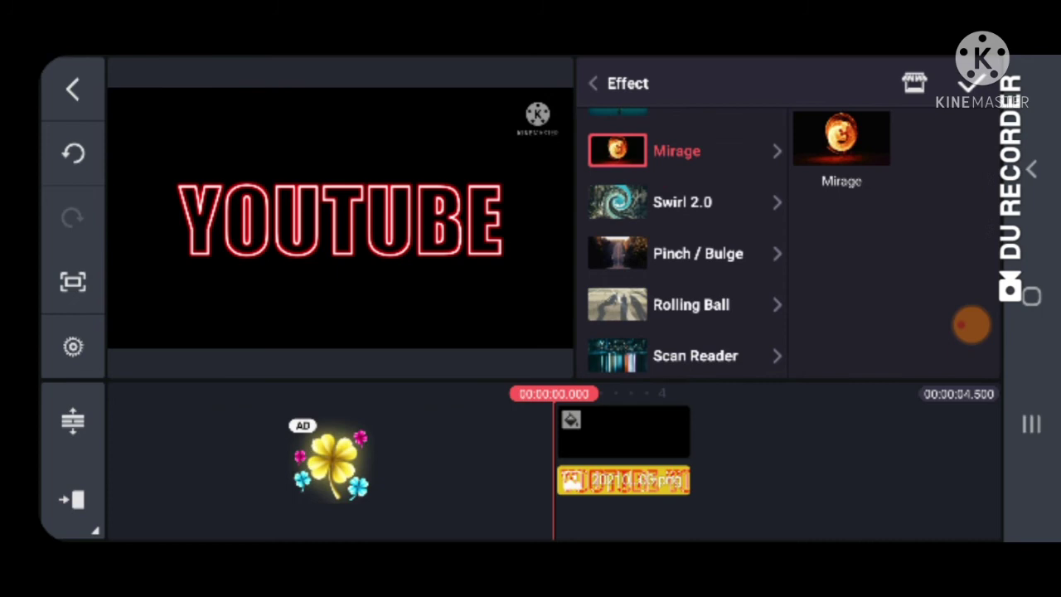
{"action": "left_click", "coordinate": [841, 137]}
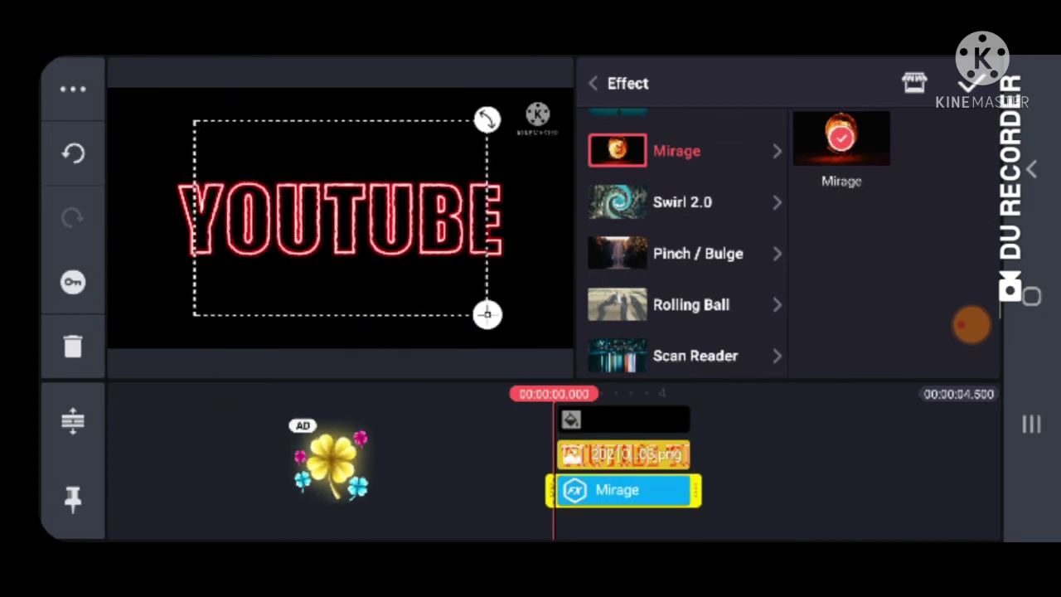
{"action": "left_click_drag", "start_coordinate": [516, 300], "coordinate": [572, 344]}
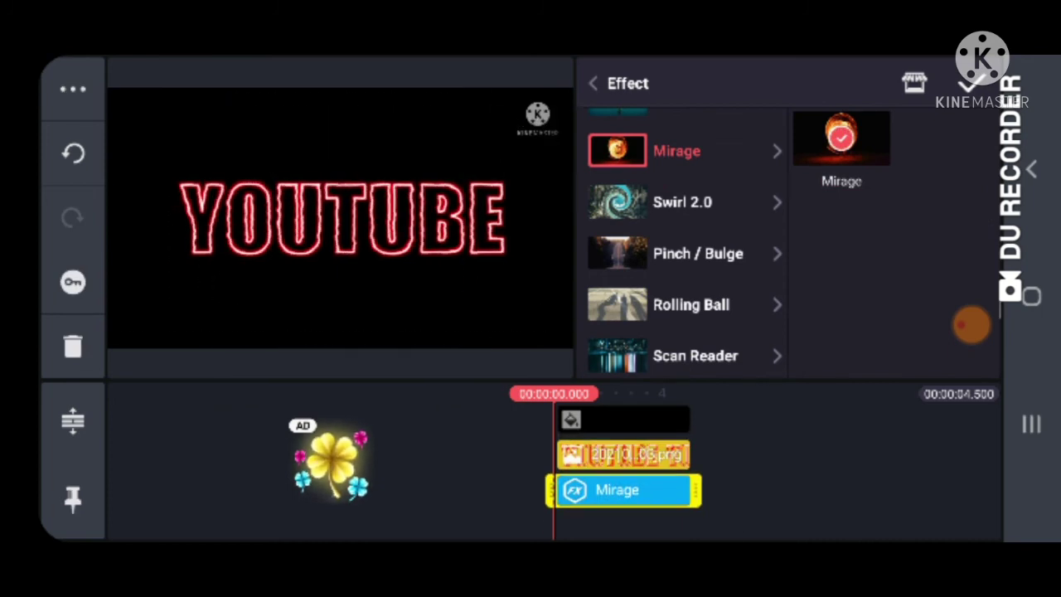
{"action": "left_click", "coordinate": [617, 83]}
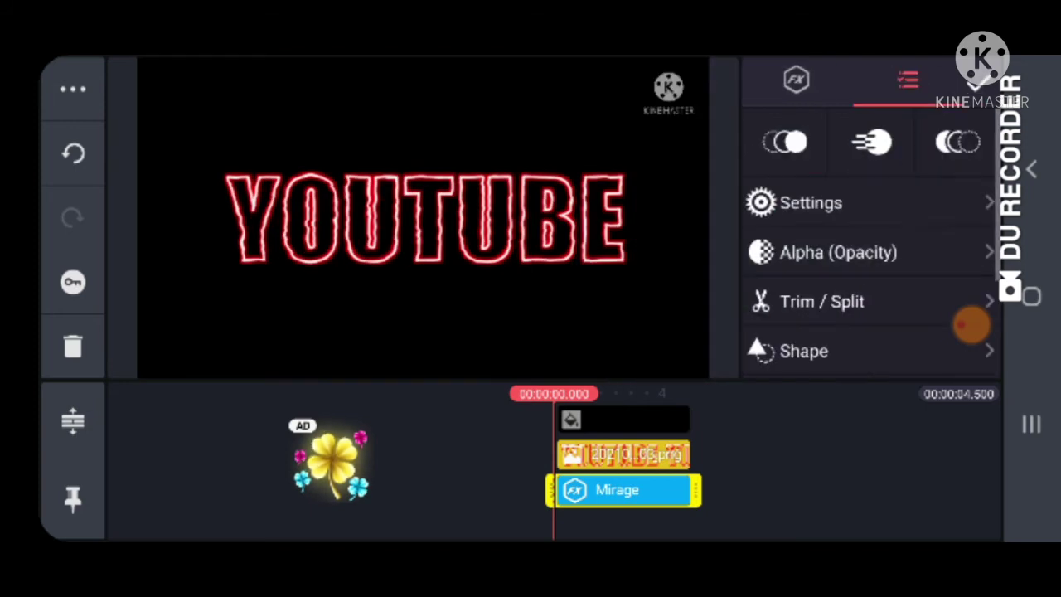
- Tune the Mirage effect to mode 2, strength 12 and higher speed, then preview it
{"action": "left_click", "coordinate": [811, 202]}
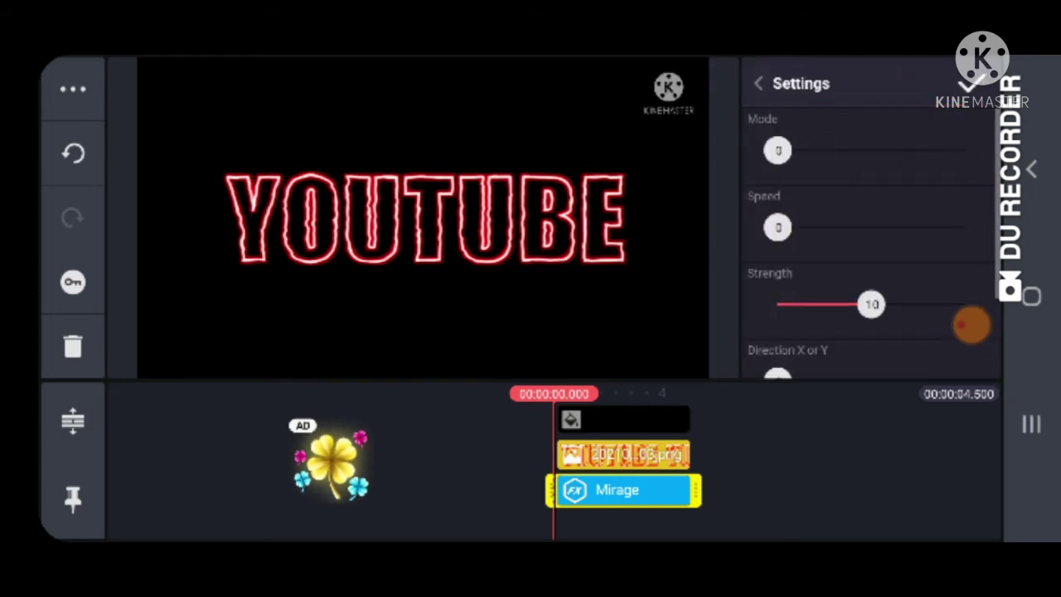
{"action": "left_click_drag", "start_coordinate": [871, 304], "coordinate": [890, 304]}
{"action": "left_click_drag", "start_coordinate": [777, 227], "coordinate": [788, 227]}
{"action": "left_click_drag", "start_coordinate": [972, 323], "coordinate": [970, 322]}
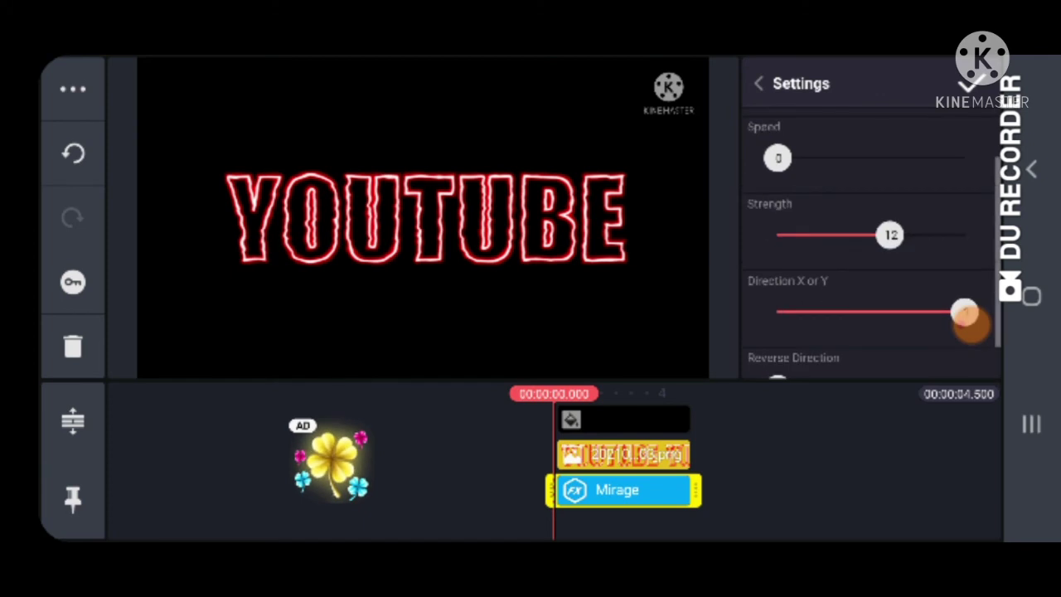
{"action": "scroll", "coordinate": [871, 249], "scroll_direction": "up", "scroll_amount": 2}
{"action": "left_click_drag", "start_coordinate": [776, 149], "coordinate": [872, 149]}
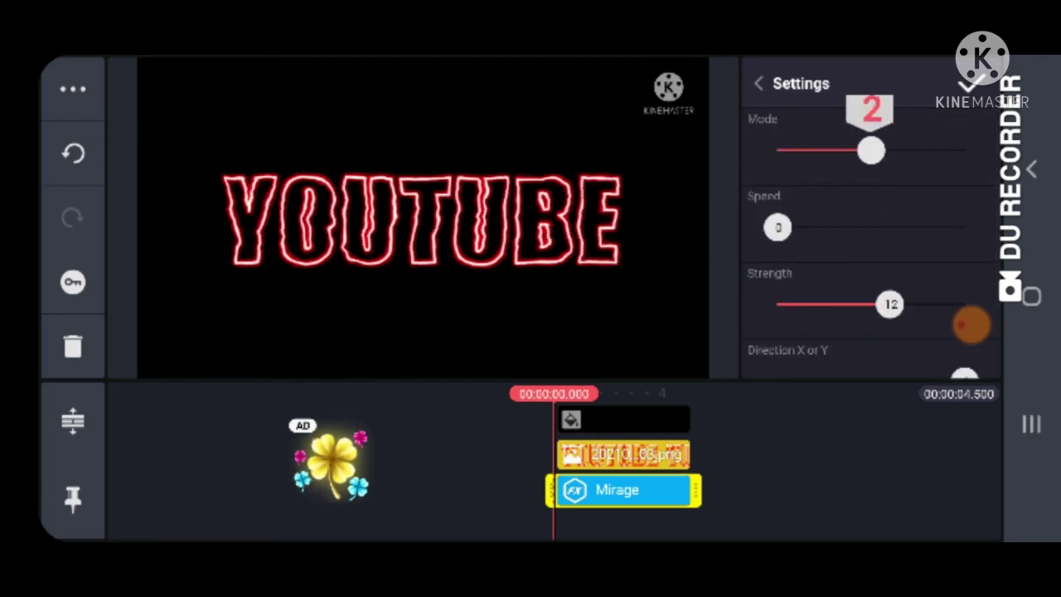
{"action": "left_click", "coordinate": [972, 82]}
{"action": "left_click", "coordinate": [973, 350]}
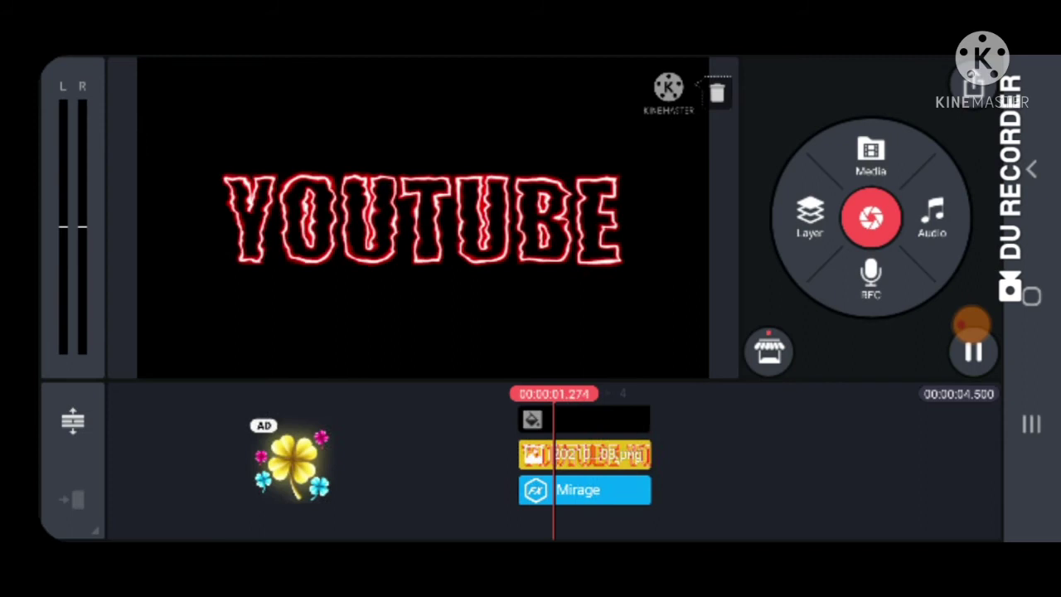
{"action": "left_click", "coordinate": [558, 490]}
- Raise the Mirage strength to 14 and speed further, and preview the result
{"action": "left_click", "coordinate": [805, 201]}
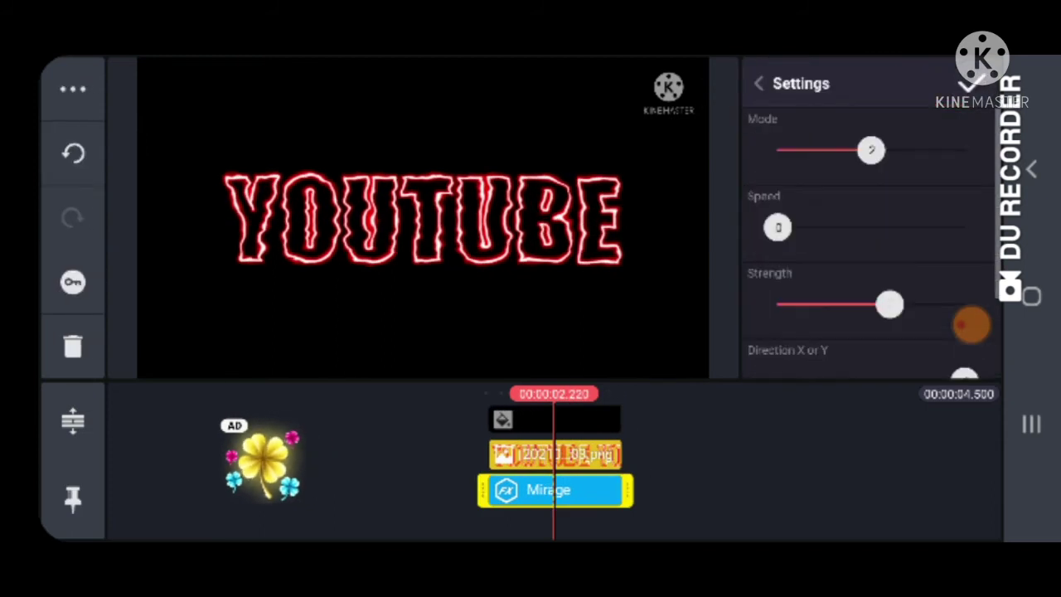
{"action": "left_click_drag", "start_coordinate": [890, 304], "coordinate": [909, 304]}
{"action": "mouse_move", "coordinate": [778, 227]}
{"action": "left_mouse_down"}
{"action": "mouse_move", "coordinate": [803, 227]}
{"action": "mouse_move", "coordinate": [789, 227]}
{"action": "left_mouse_up"}
{"action": "left_click", "coordinate": [972, 83]}
{"action": "left_click", "coordinate": [972, 350]}
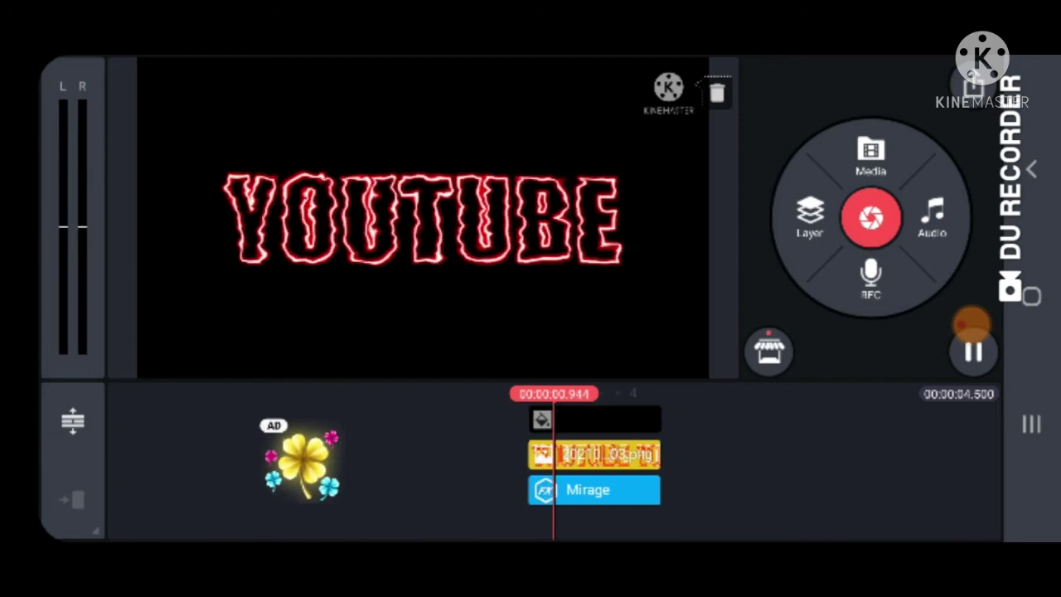
{"action": "left_click", "coordinate": [972, 350]}
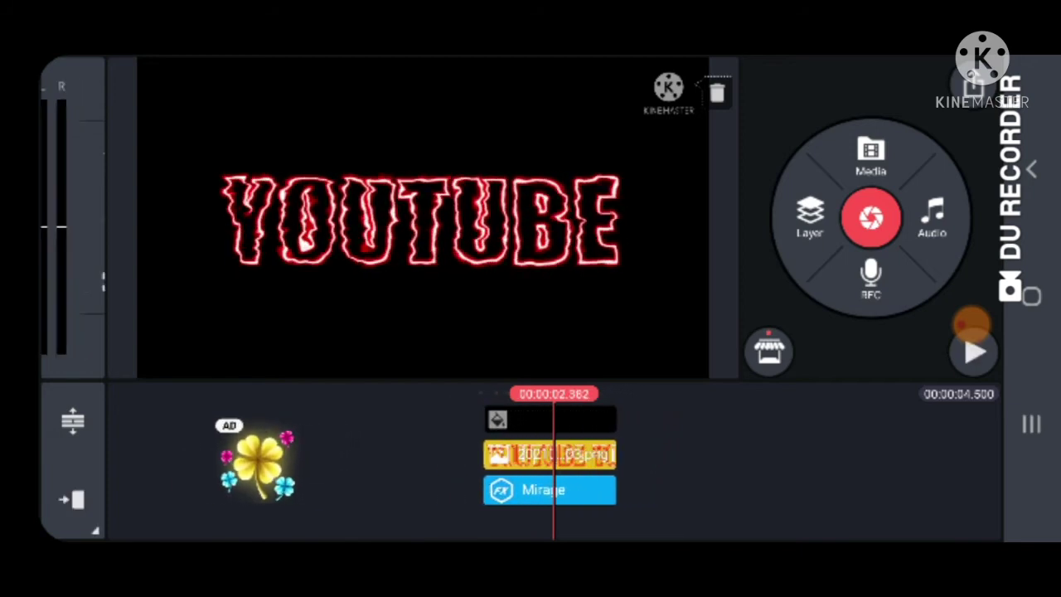
- Switch the Mirage effect back to mode 1
{"action": "left_click", "coordinate": [544, 490]}
{"action": "left_click", "coordinate": [871, 141]}
{"action": "left_click", "coordinate": [753, 83]}
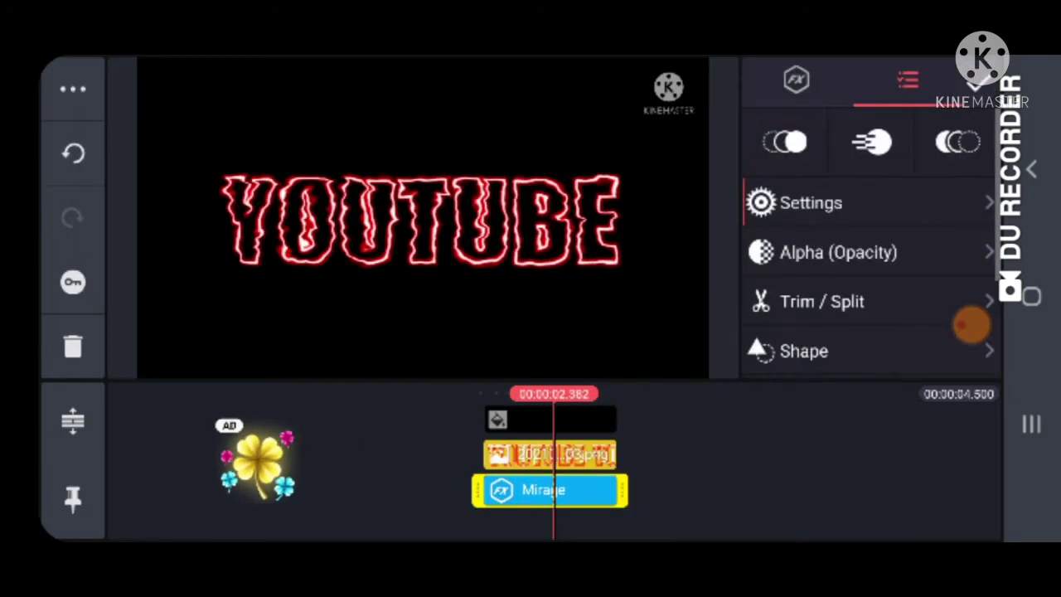
{"action": "left_click", "coordinate": [811, 202]}
{"action": "left_click_drag", "start_coordinate": [872, 150], "coordinate": [825, 150]}
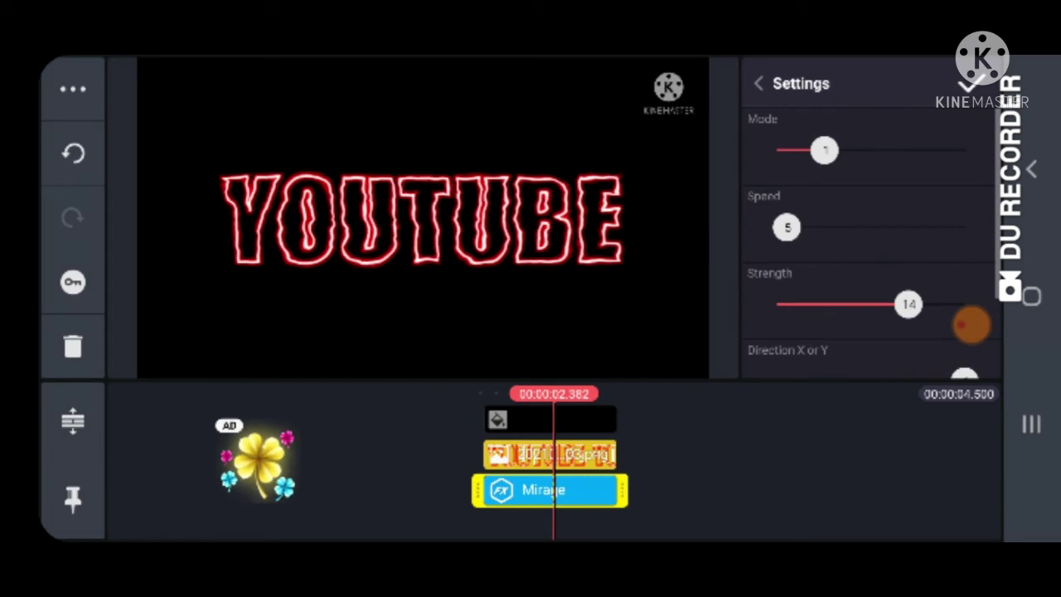
{"action": "left_click", "coordinate": [373, 514]}
{"action": "left_click_drag", "start_coordinate": [414, 514], "coordinate": [497, 514]}
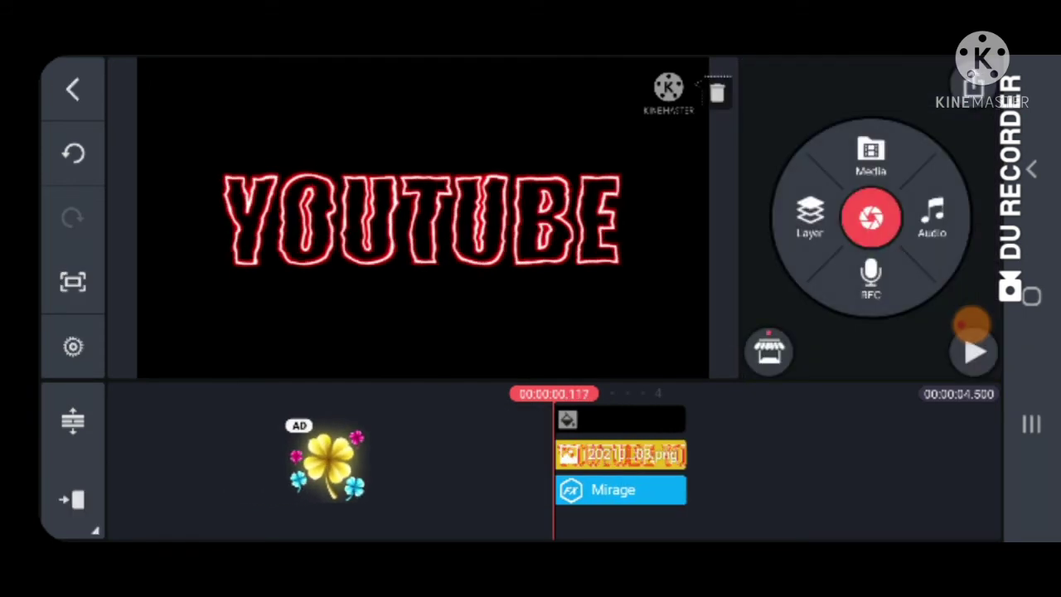
{"action": "left_click", "coordinate": [973, 350]}
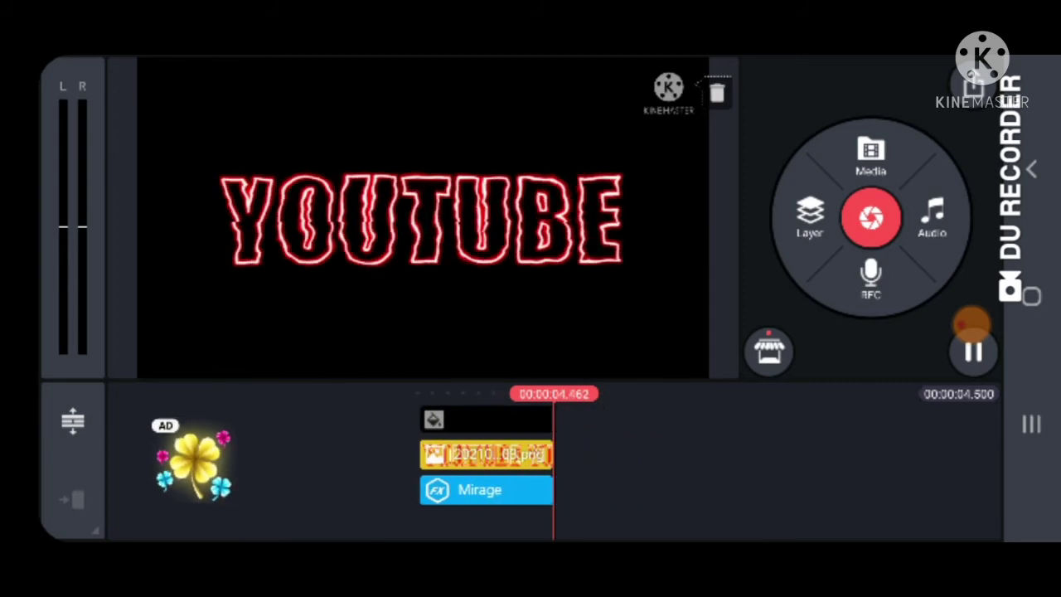
{"action": "left_click", "coordinate": [973, 350]}
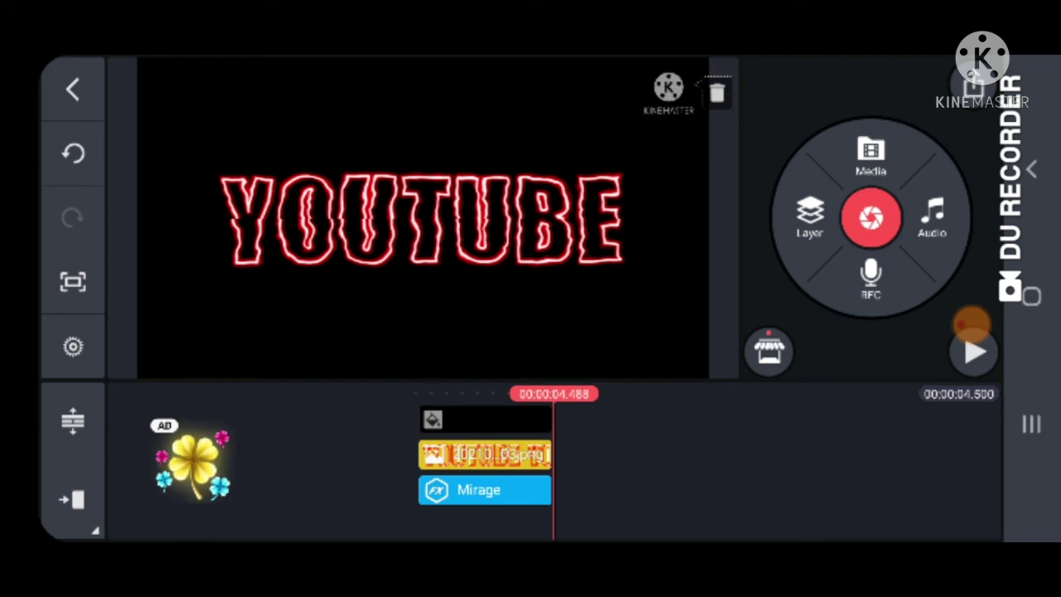
- Export the project as a video, skipping the Premium upsell
{"action": "left_click", "coordinate": [974, 83]}
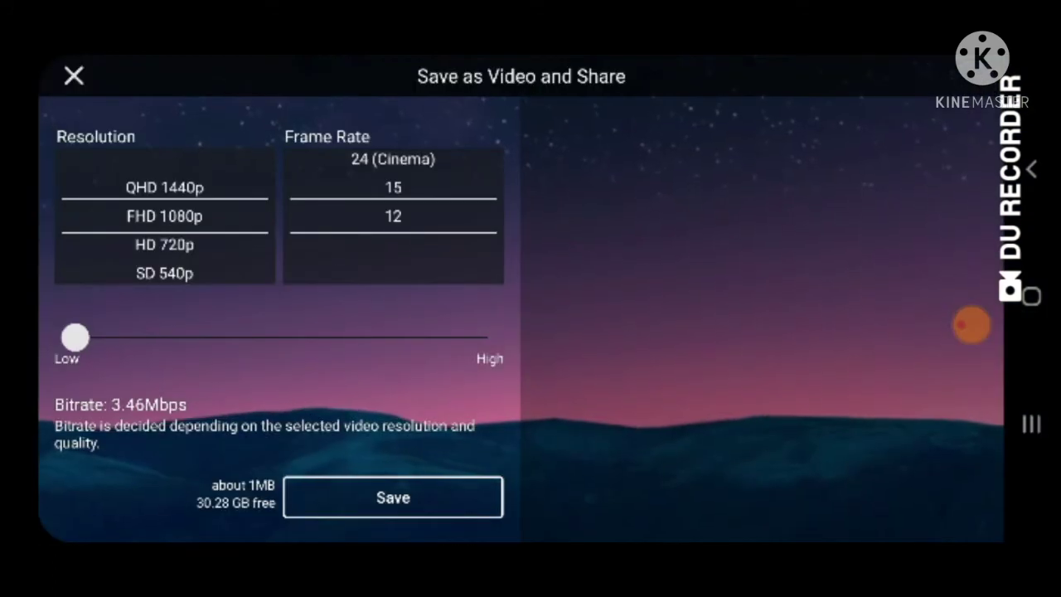
{"action": "left_click", "coordinate": [393, 497]}
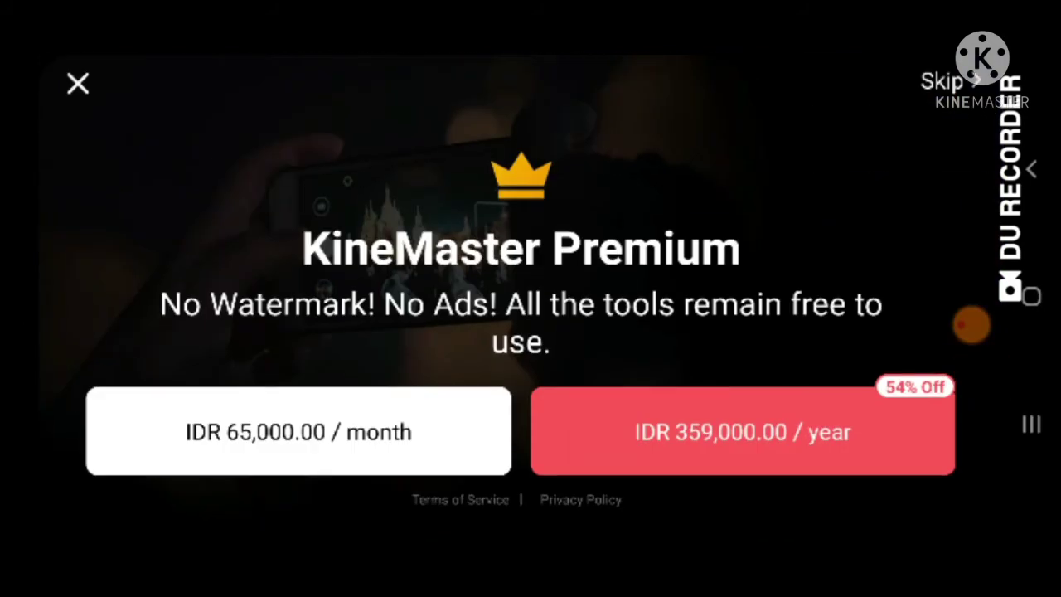
{"action": "left_click", "coordinate": [945, 81]}
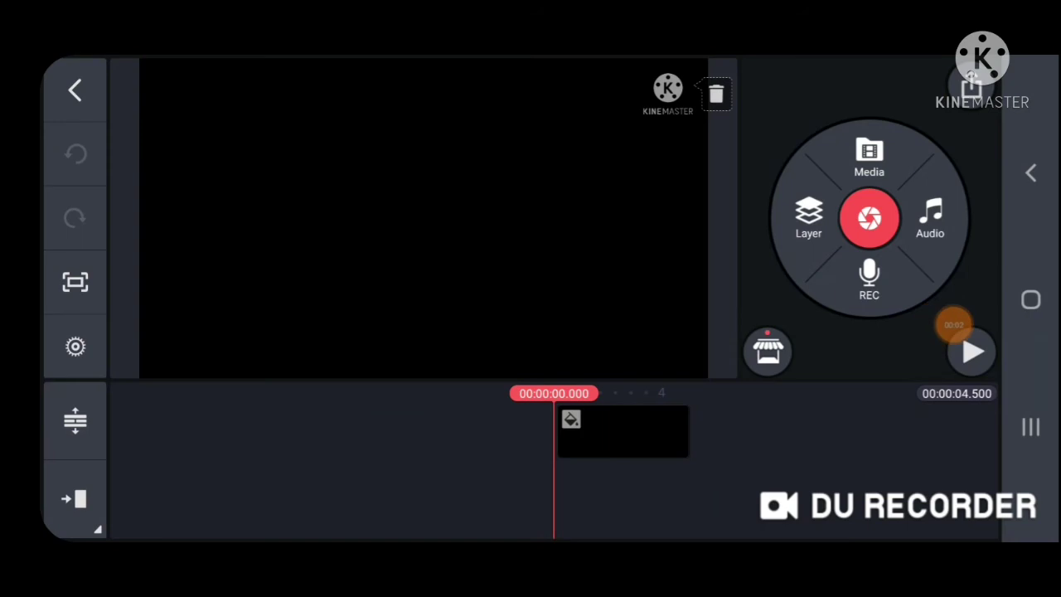
- Add the YOUTUBE PNG again as an image layer over the black clip, shrunk slightly
{"action": "left_click", "coordinate": [809, 218]}
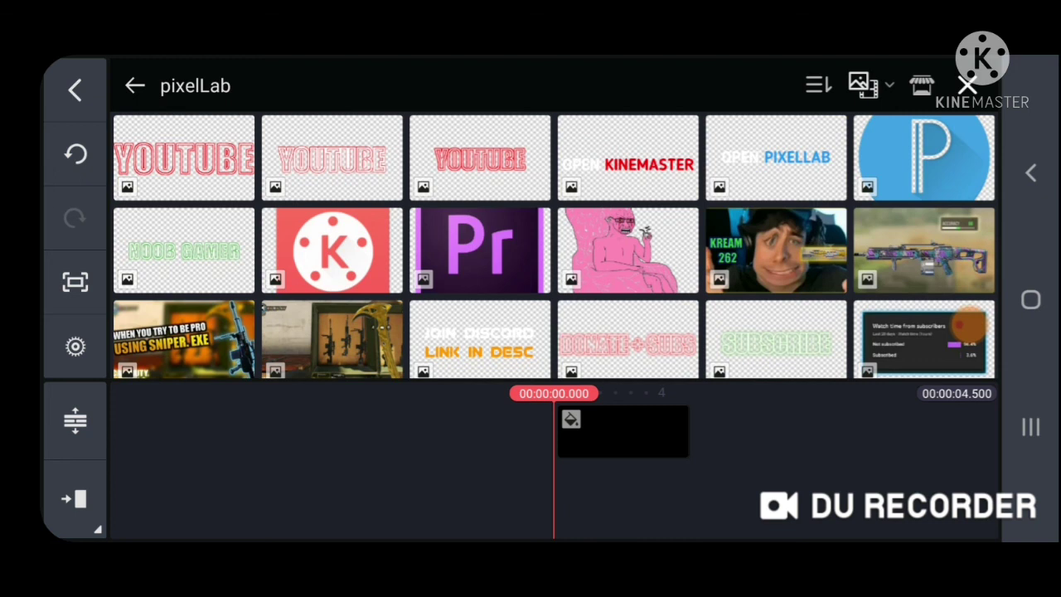
{"action": "left_click", "coordinate": [183, 158]}
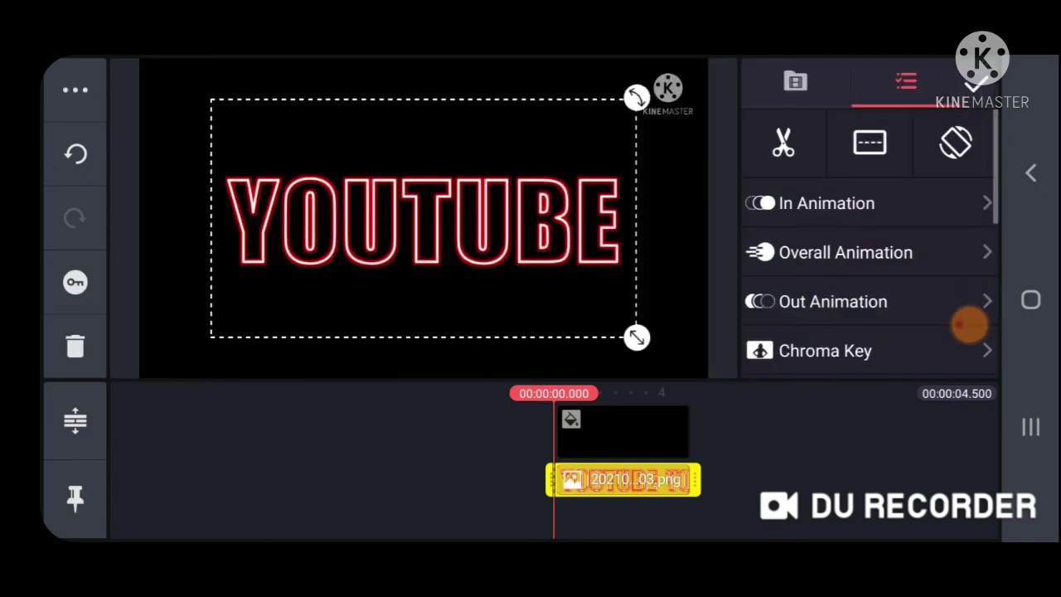
{"action": "left_click_drag", "start_coordinate": [637, 337], "coordinate": [631, 335]}
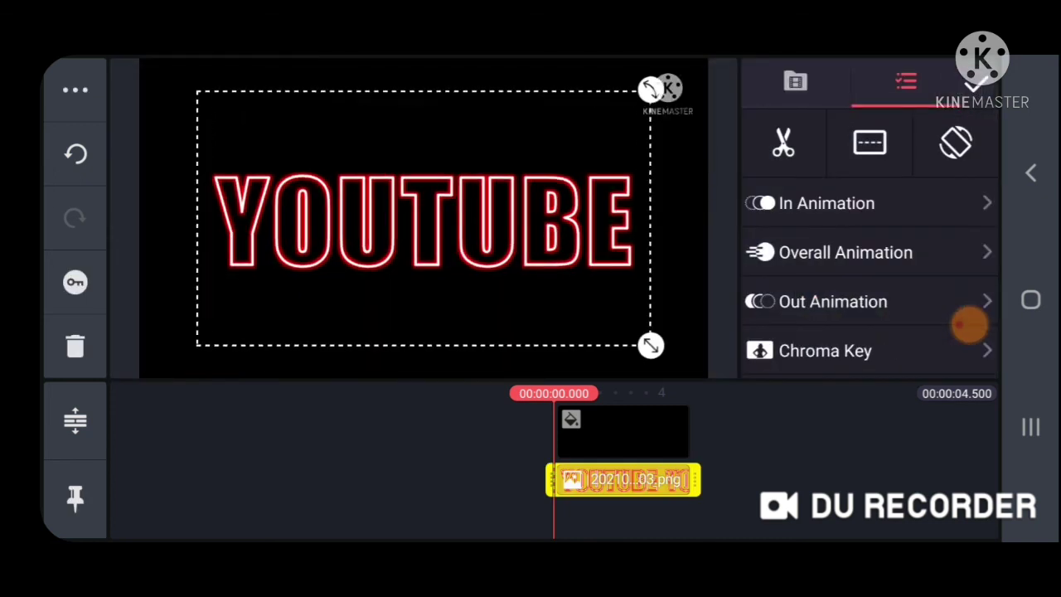
{"action": "left_click", "coordinate": [979, 83]}
- Add the exported wavy YOUTUBE video from KineMaster > Export as a video layer
{"action": "left_click", "coordinate": [809, 215]}
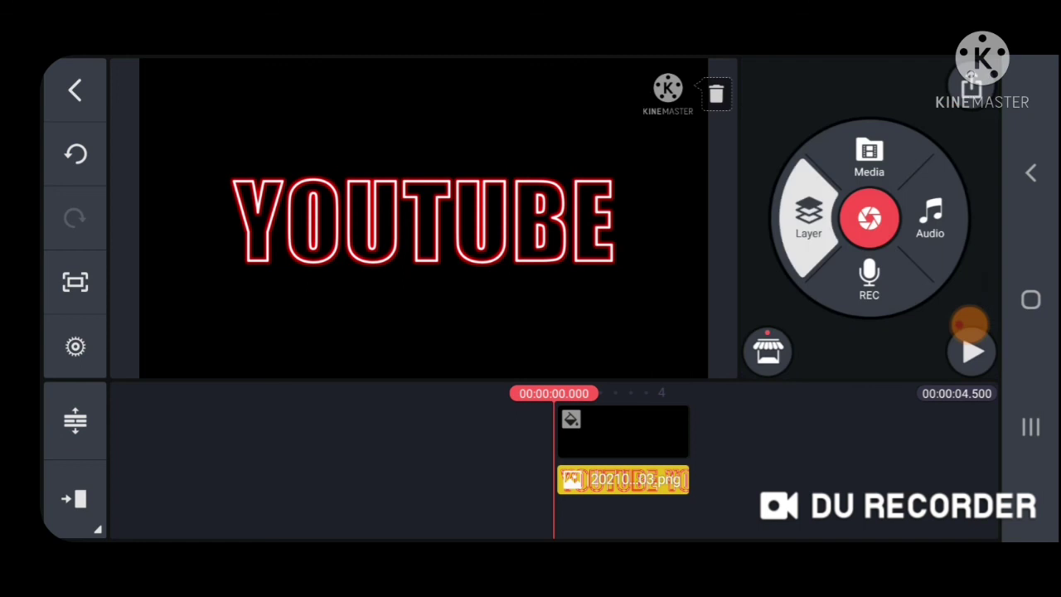
{"action": "left_click", "coordinate": [763, 130]}
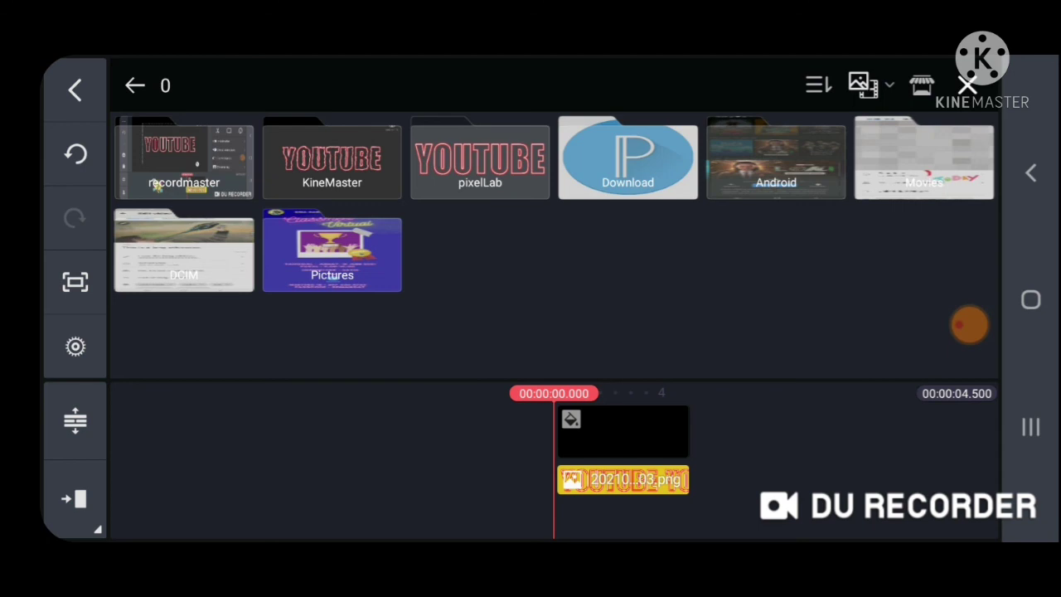
{"action": "left_click", "coordinate": [331, 161]}
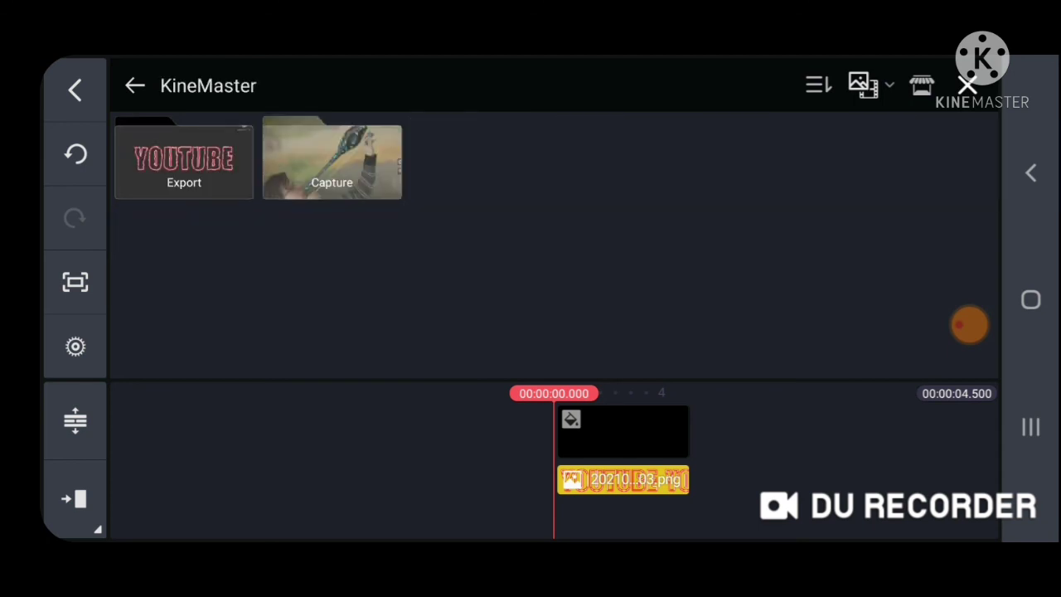
{"action": "left_click", "coordinate": [184, 162]}
{"action": "left_click", "coordinate": [184, 157]}
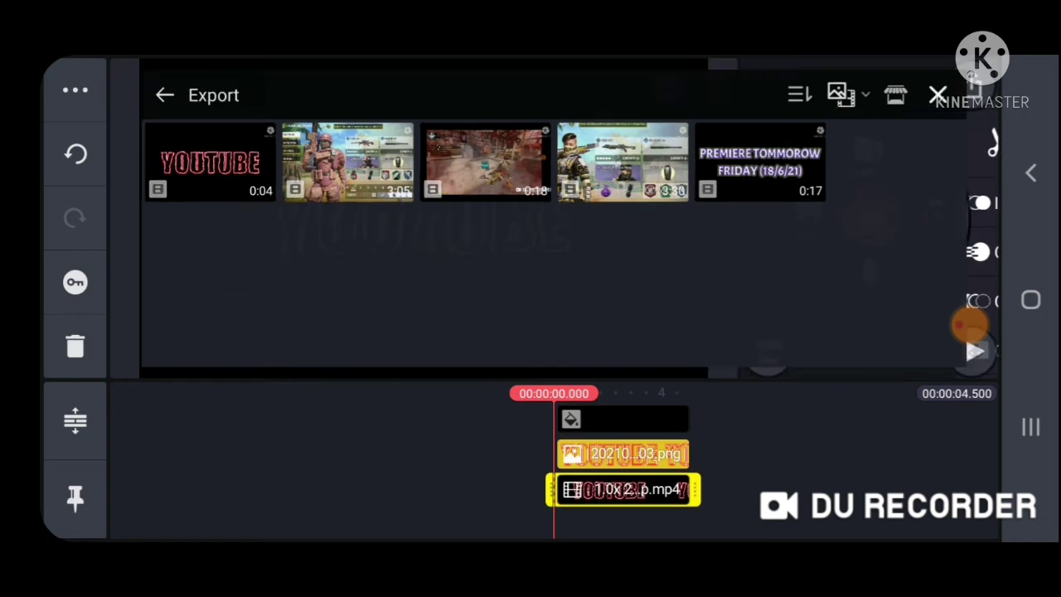
{"action": "scroll", "coordinate": [871, 274], "scroll_direction": "down", "scroll_amount": 2}
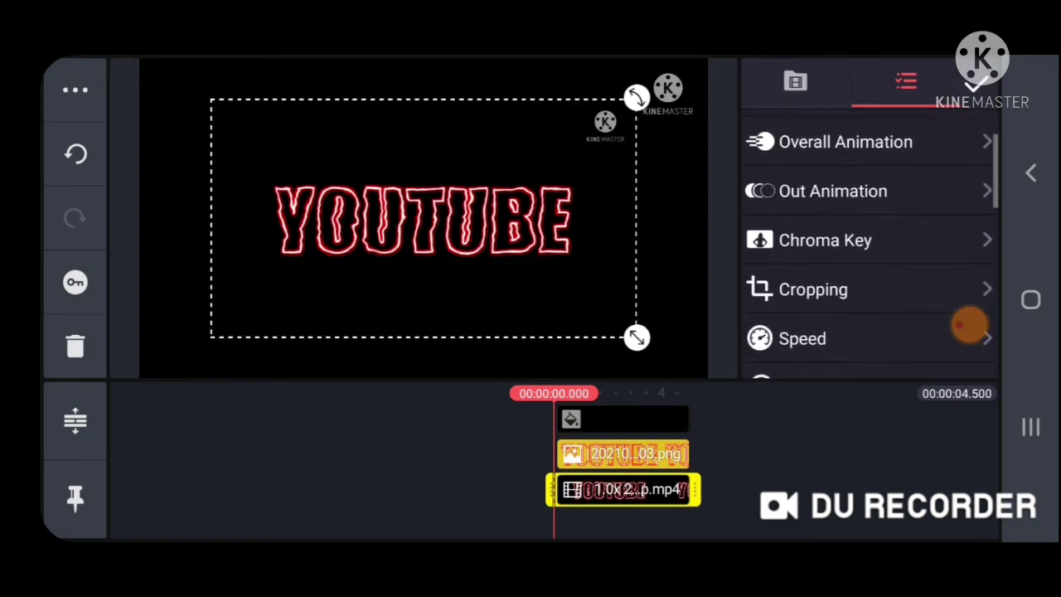
{"action": "left_click", "coordinate": [821, 257]}
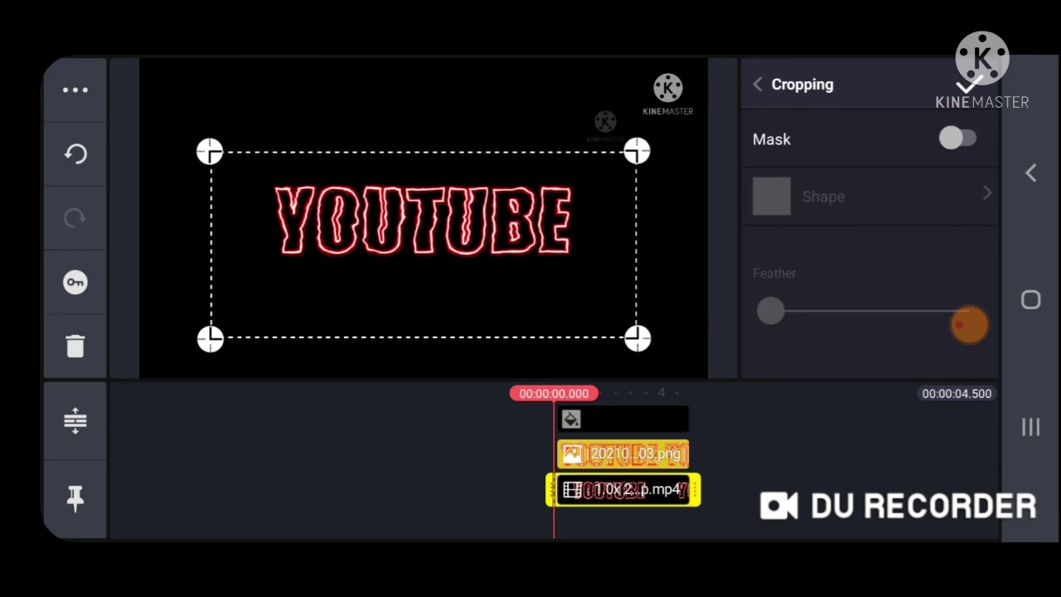
{"action": "left_click", "coordinate": [758, 84]}
{"action": "scroll", "coordinate": [871, 249], "scroll_direction": "down", "scroll_amount": 5}
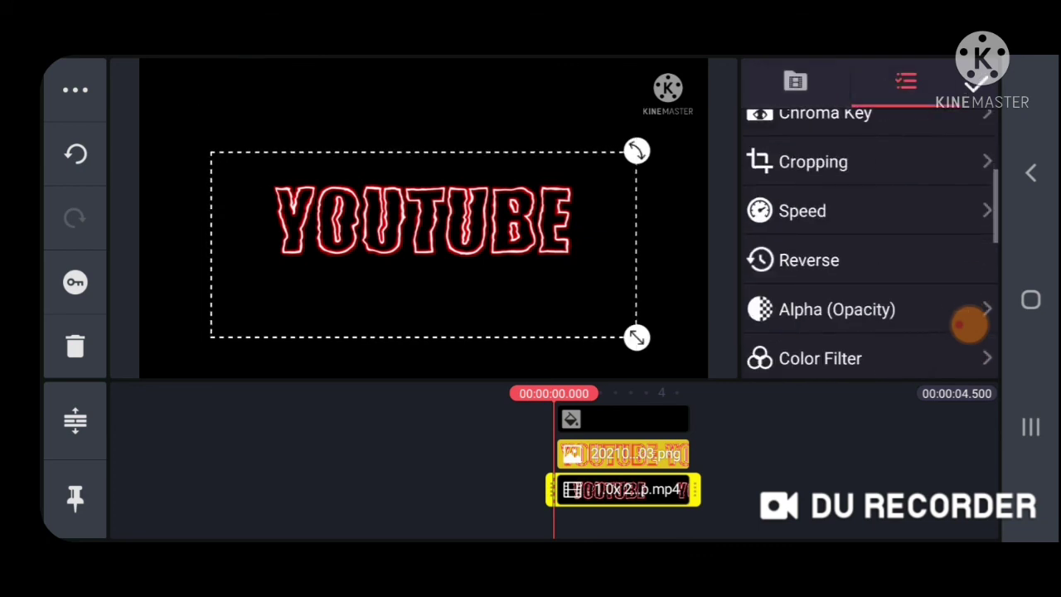
{"action": "scroll", "coordinate": [871, 248], "scroll_direction": "down", "scroll_amount": 5}
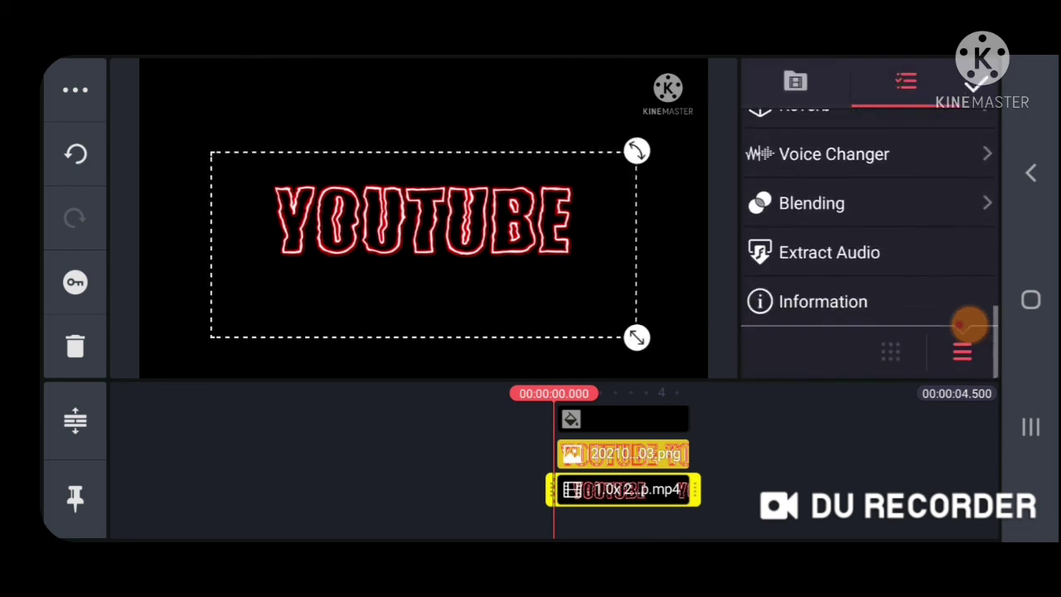
{"action": "left_click", "coordinate": [829, 252]}
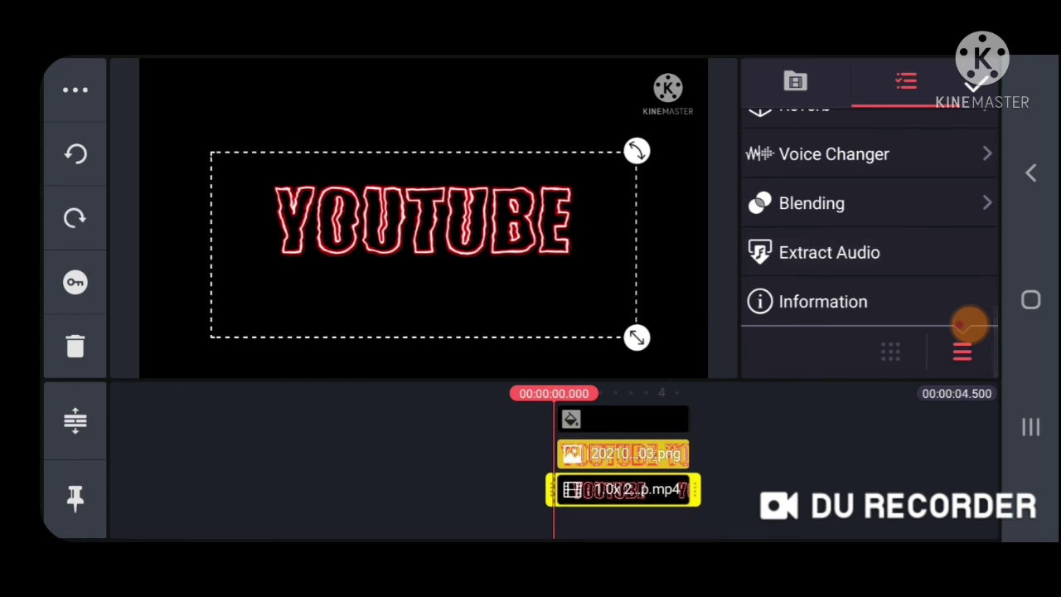
- Blend the YOUTUBE video layer in Screen mode, preview playback, and open export settings
{"action": "left_click", "coordinate": [829, 203]}
{"action": "scroll", "coordinate": [871, 274], "scroll_direction": "down", "scroll_amount": 1}
{"action": "scroll", "coordinate": [871, 273], "scroll_direction": "down", "scroll_amount": 1}
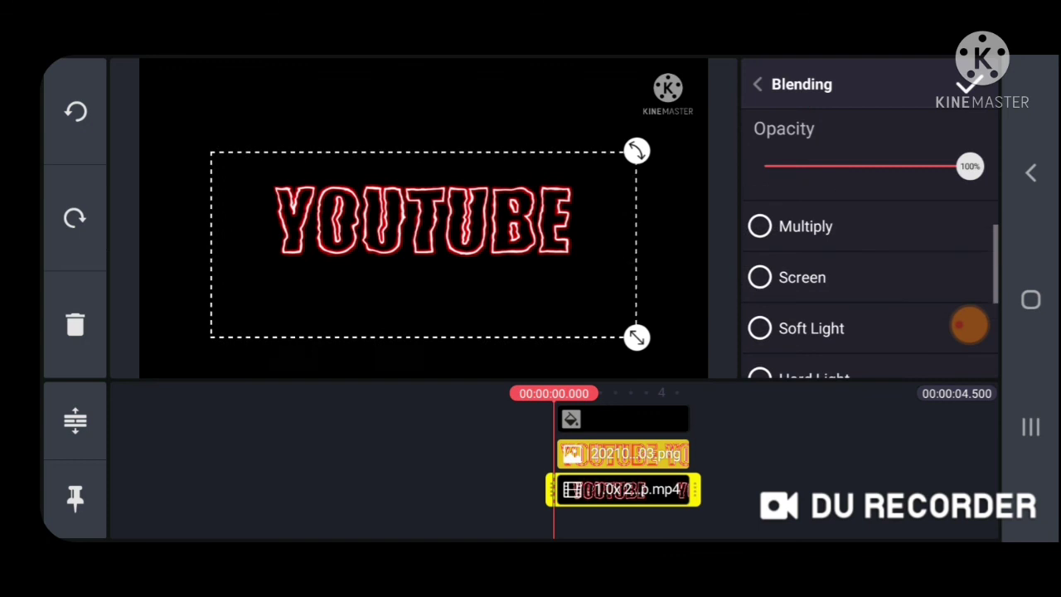
{"action": "scroll", "coordinate": [871, 290], "scroll_direction": "down", "scroll_amount": 1}
{"action": "scroll", "coordinate": [871, 290], "scroll_direction": "down", "scroll_amount": 1}
{"action": "scroll", "coordinate": [871, 290], "scroll_direction": "up", "scroll_amount": 1}
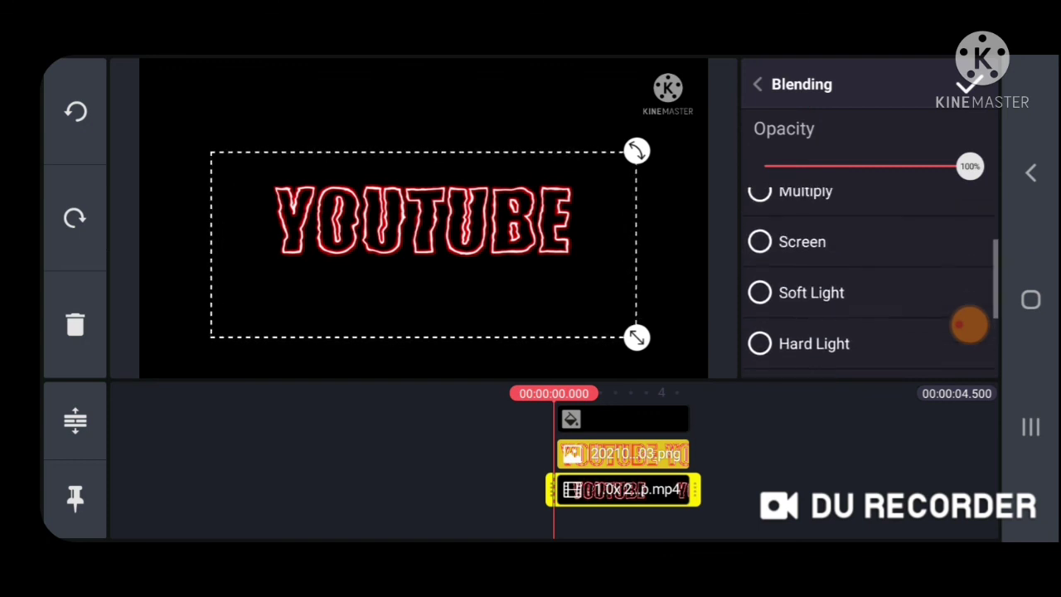
{"action": "left_click", "coordinate": [802, 241]}
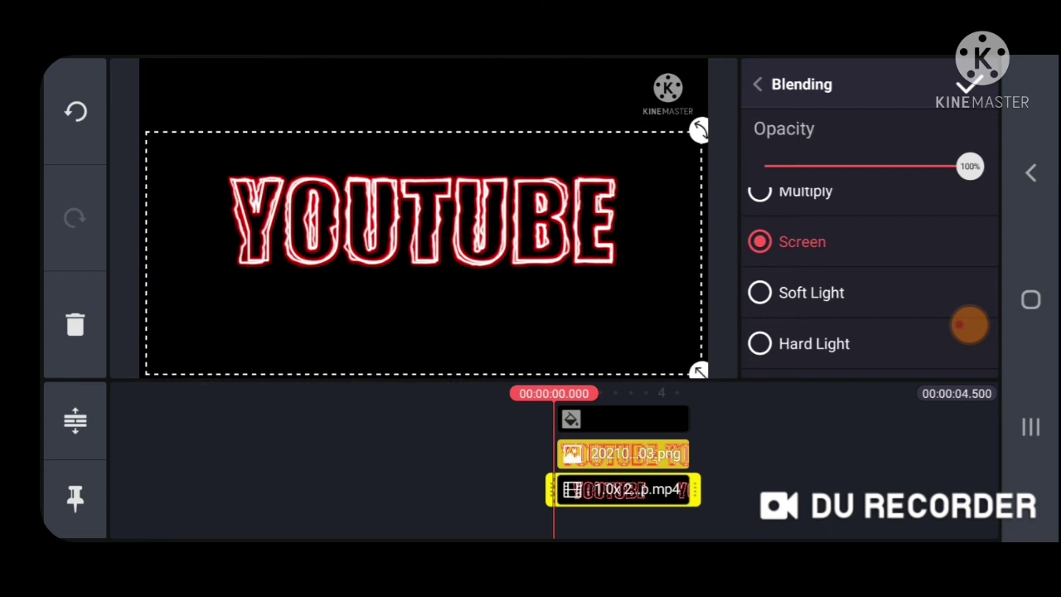
{"action": "left_click", "coordinate": [970, 83]}
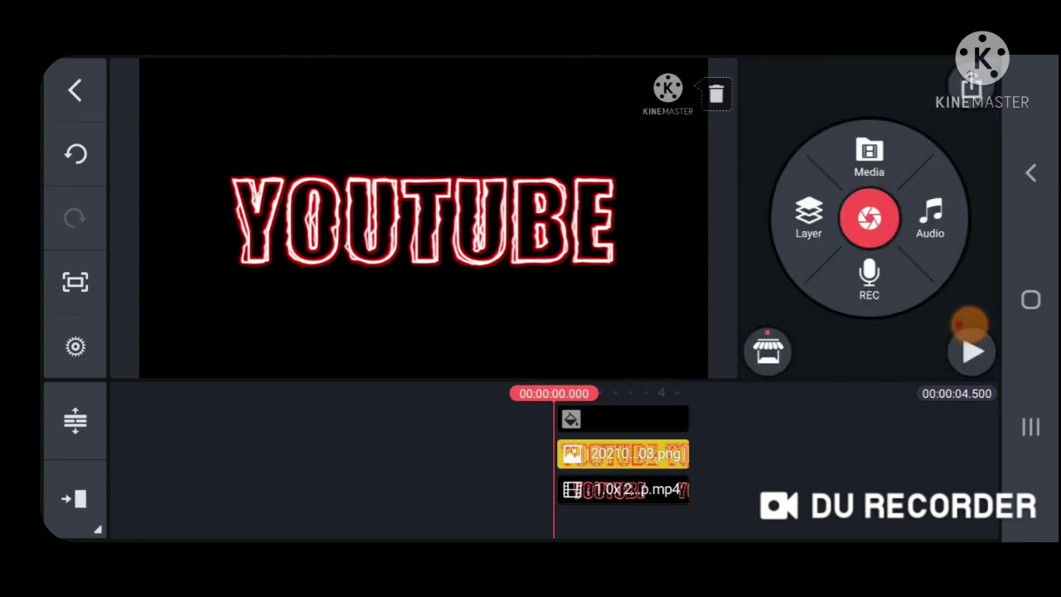
{"action": "left_click", "coordinate": [972, 351]}
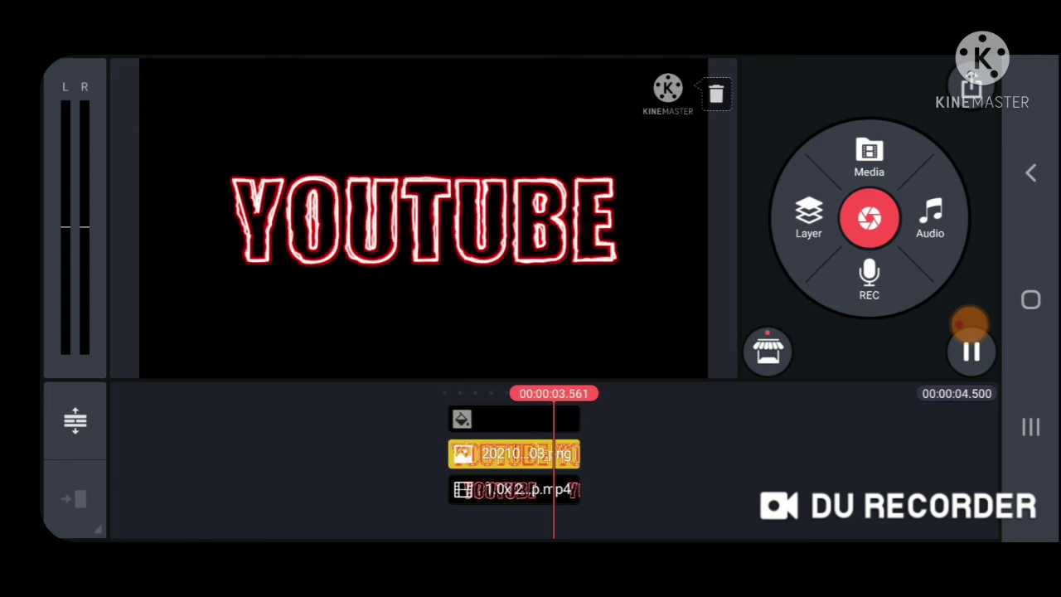
{"action": "left_click", "coordinate": [972, 85]}
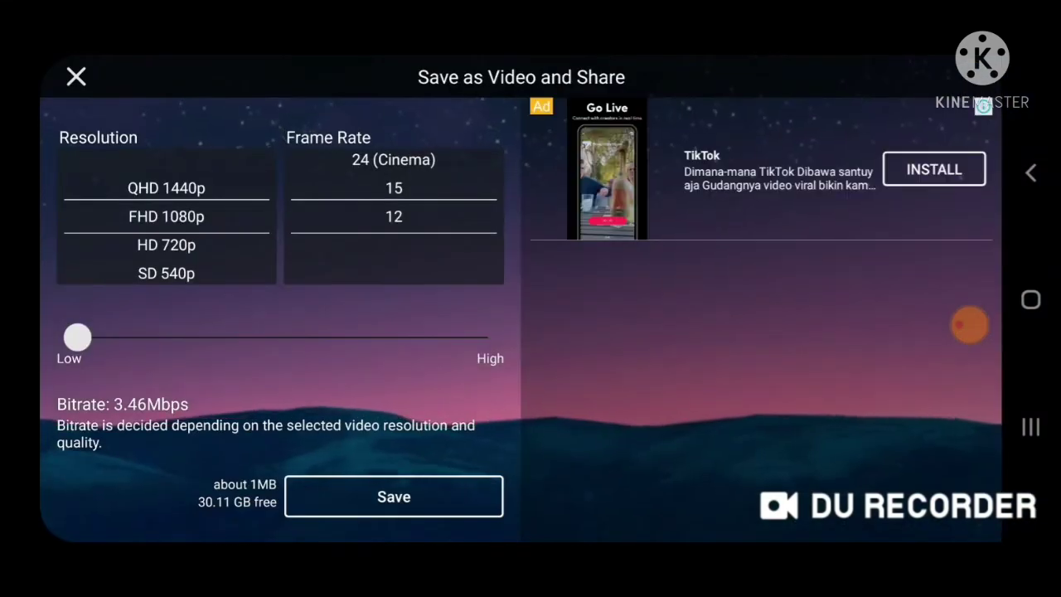
- Save the blended YOUTUBE project as a video, dismissing the Premium offer
{"action": "left_click", "coordinate": [394, 497]}
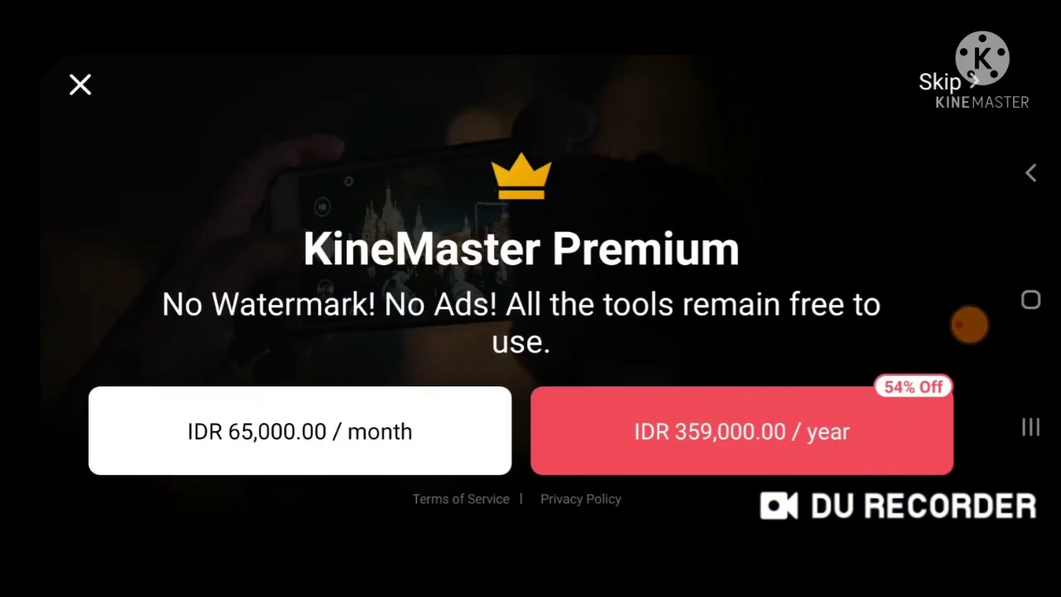
{"action": "left_click", "coordinate": [945, 81]}
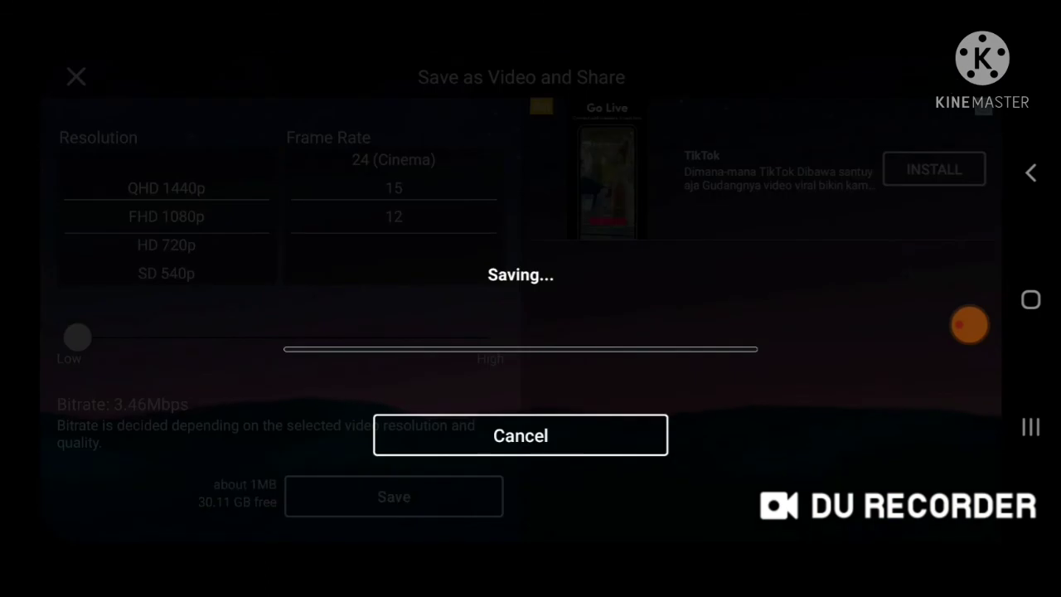